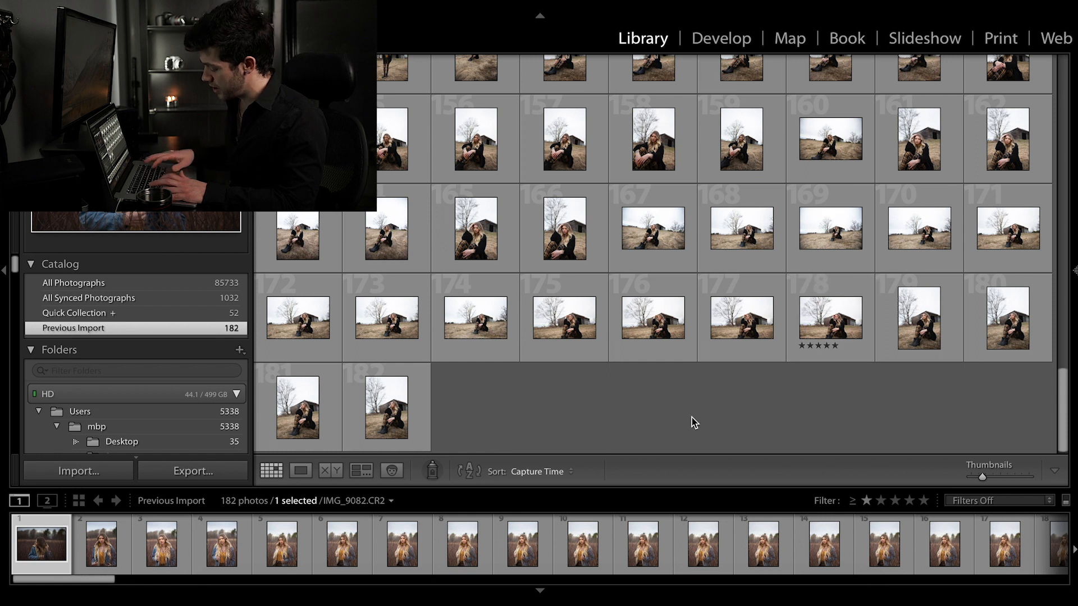
- Filter the Previous Import photos to rated ones and open IMG_9118.CR2 for developing
key("super+l")
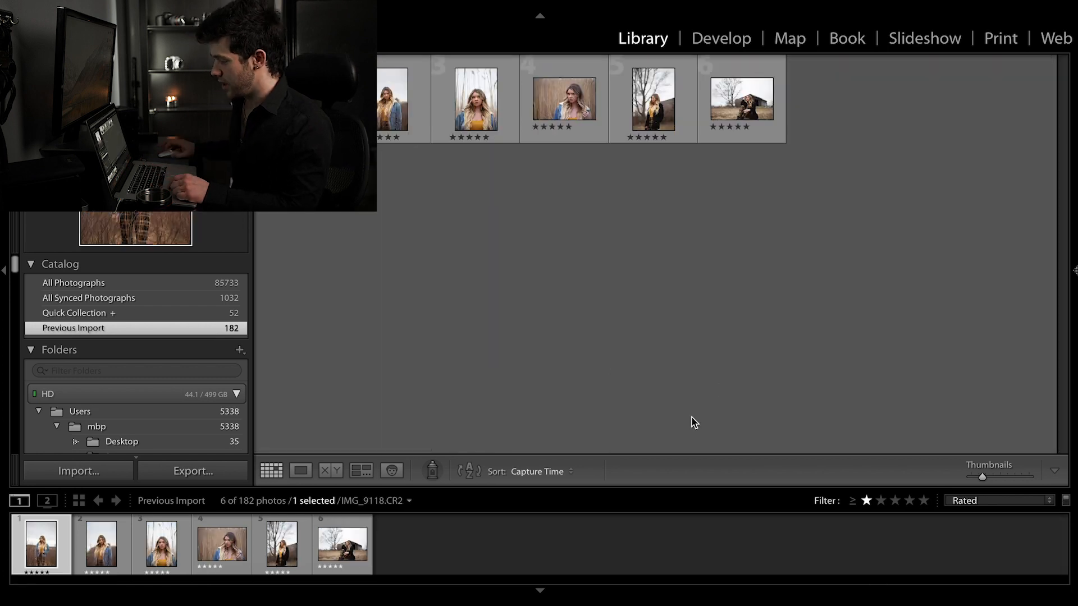
key("super+d")
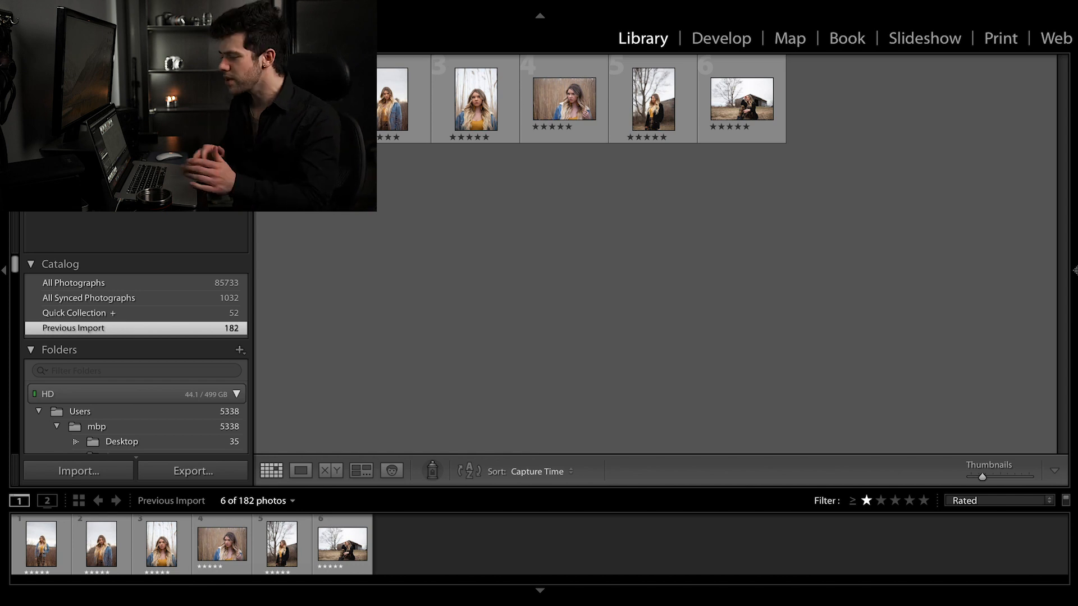
key("e")
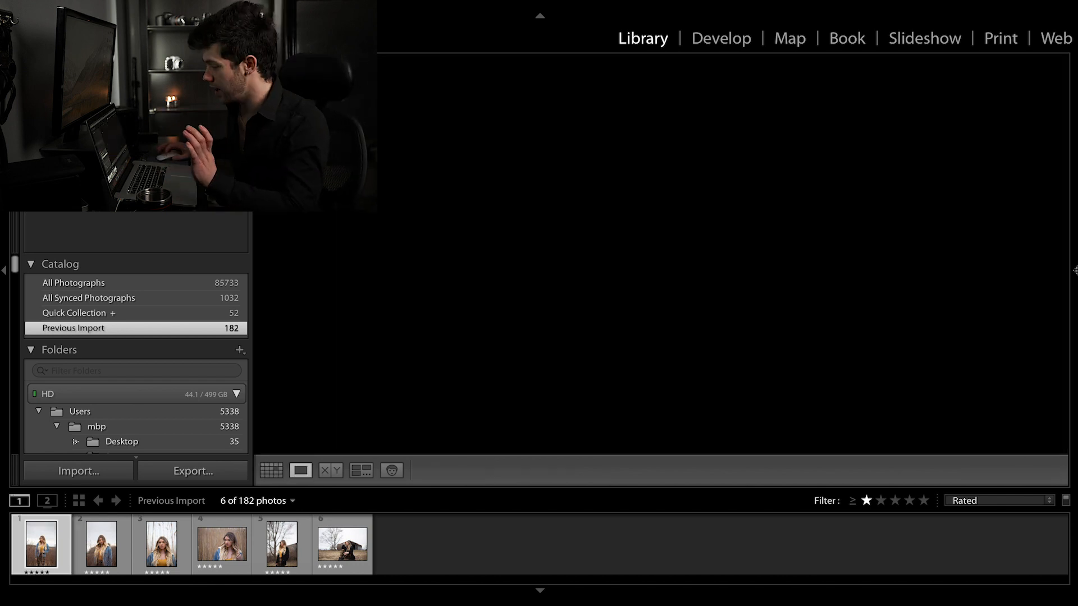
left_click(721, 39)
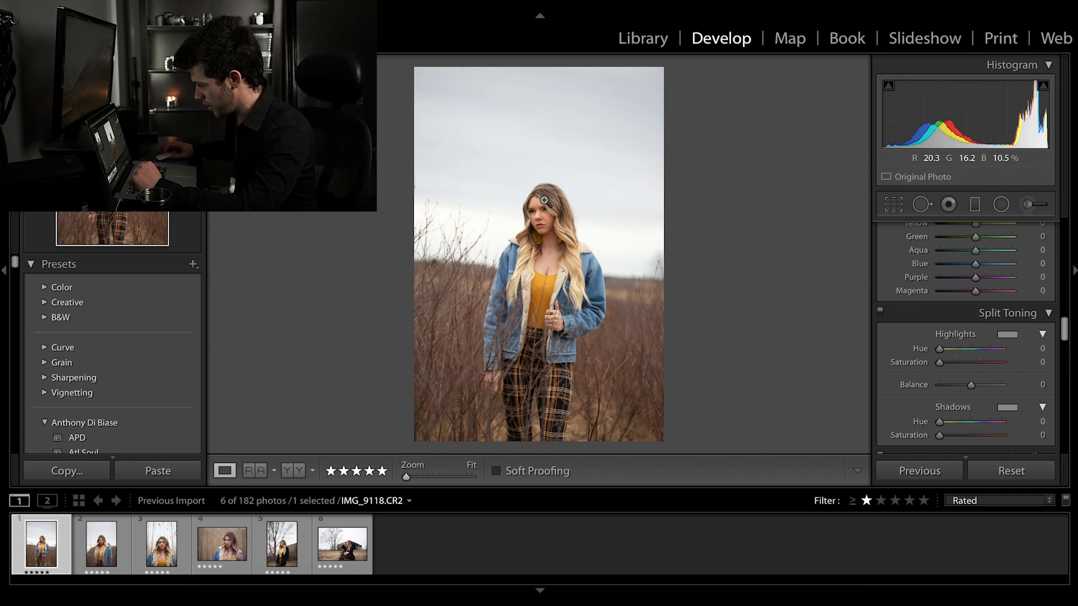
- Try lowering Highlights to -100 and Exposure to -3.40, and reset both sliders
left_click(543, 220)
left_click(566, 266)
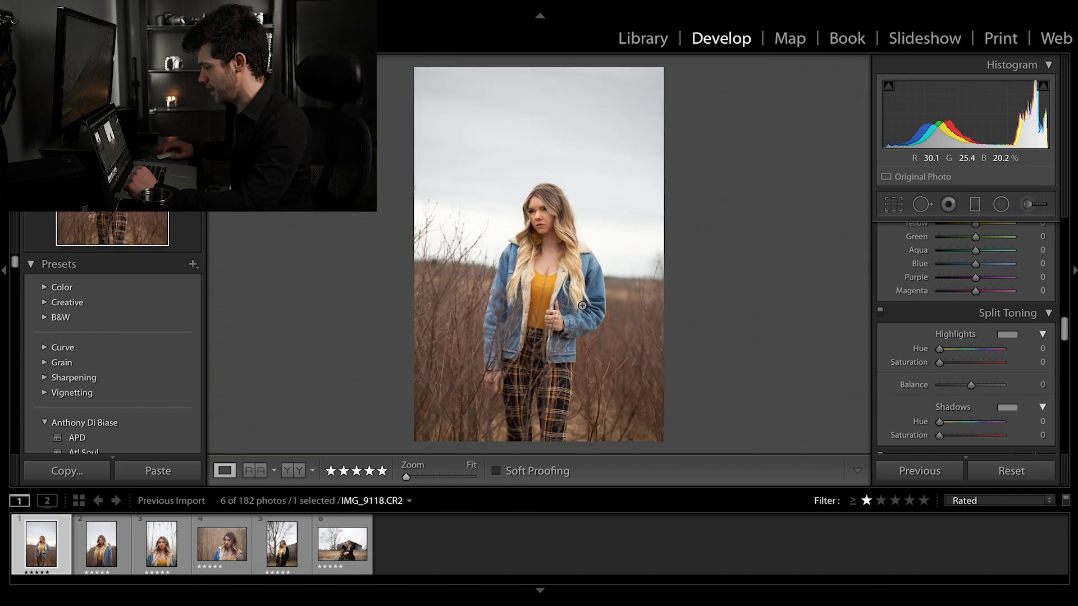
left_click(494, 387)
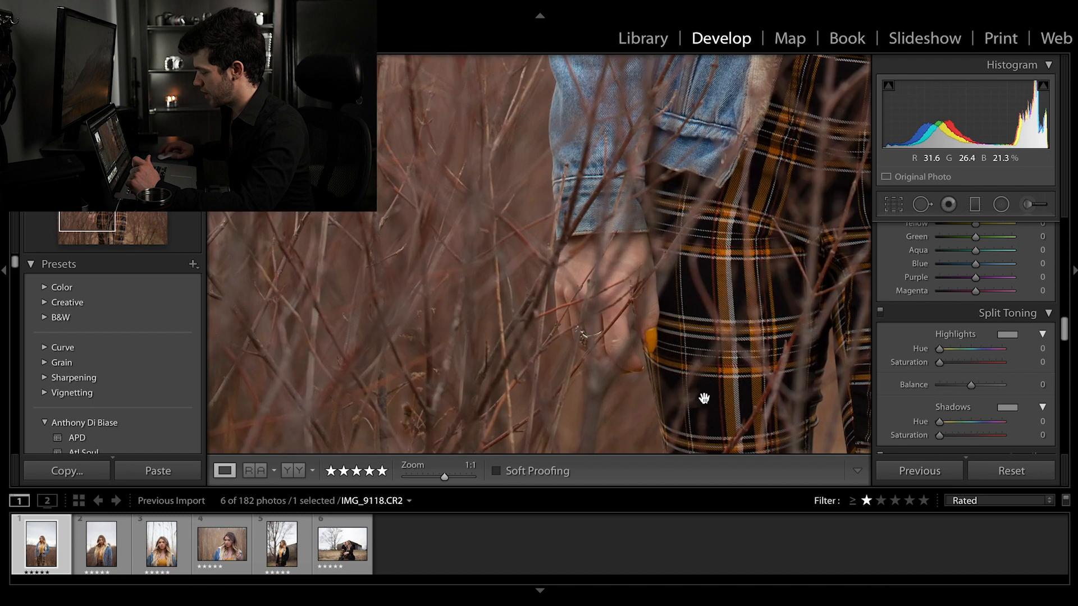
left_click(691, 378)
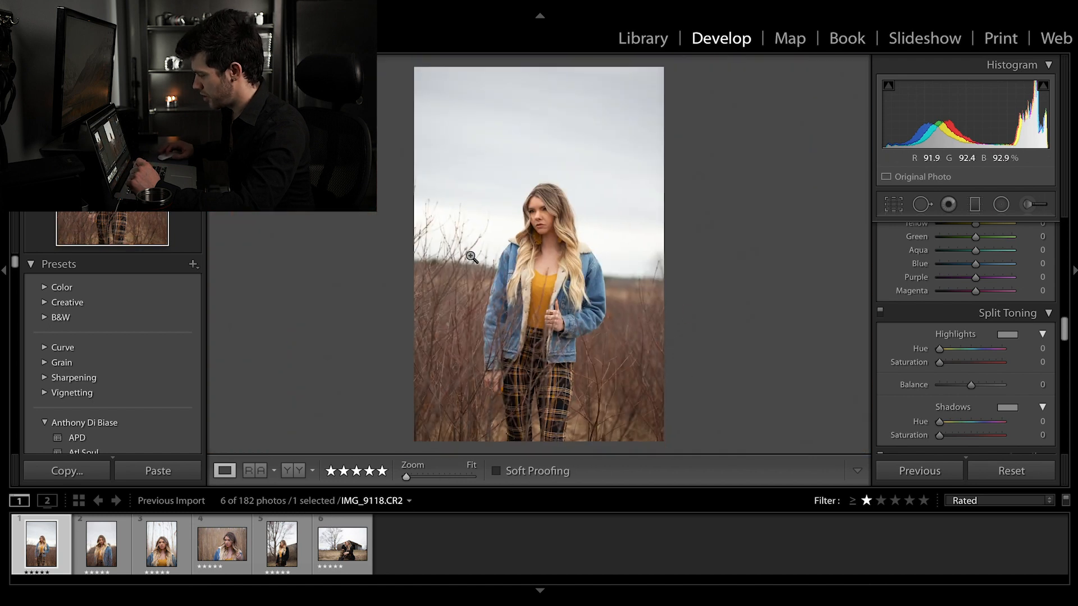
scroll(934, 313, "up", 10)
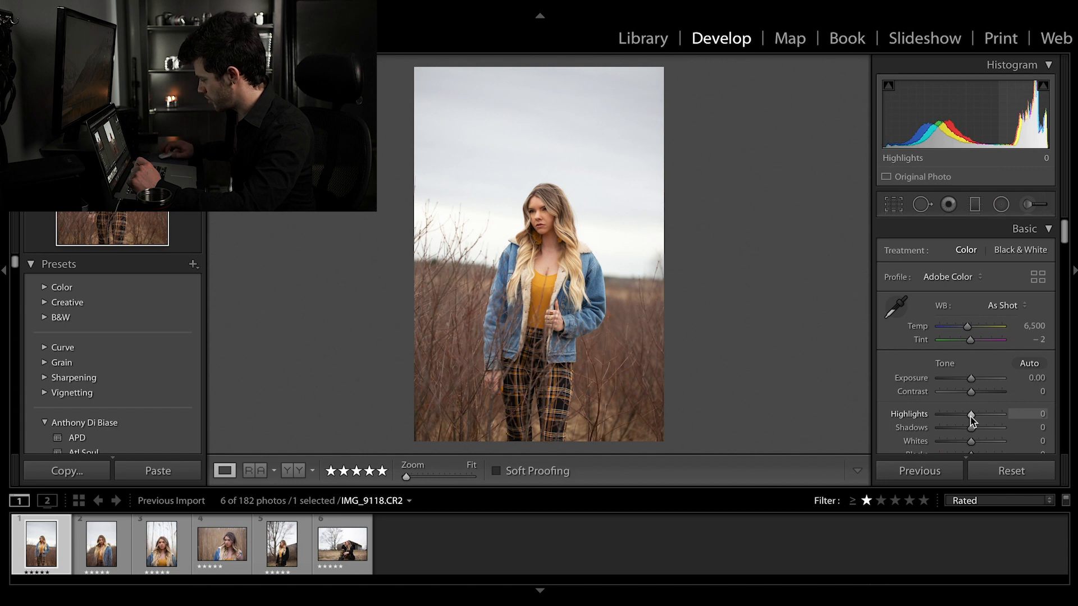
left_click_drag(972, 417, 842, 402)
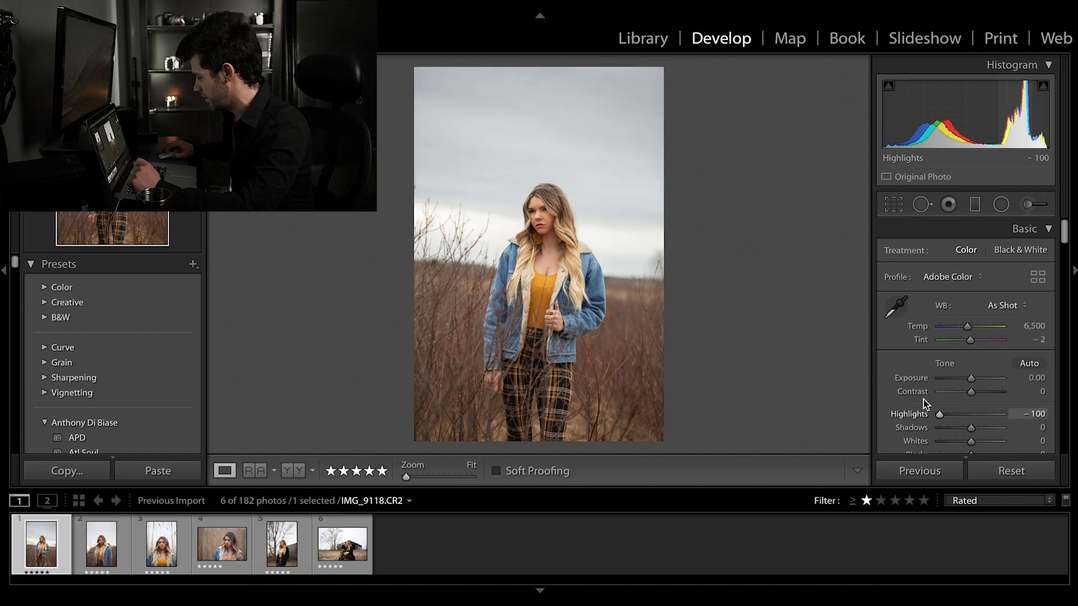
scroll(932, 388, "down", 1)
left_click_drag(971, 361, 953, 365)
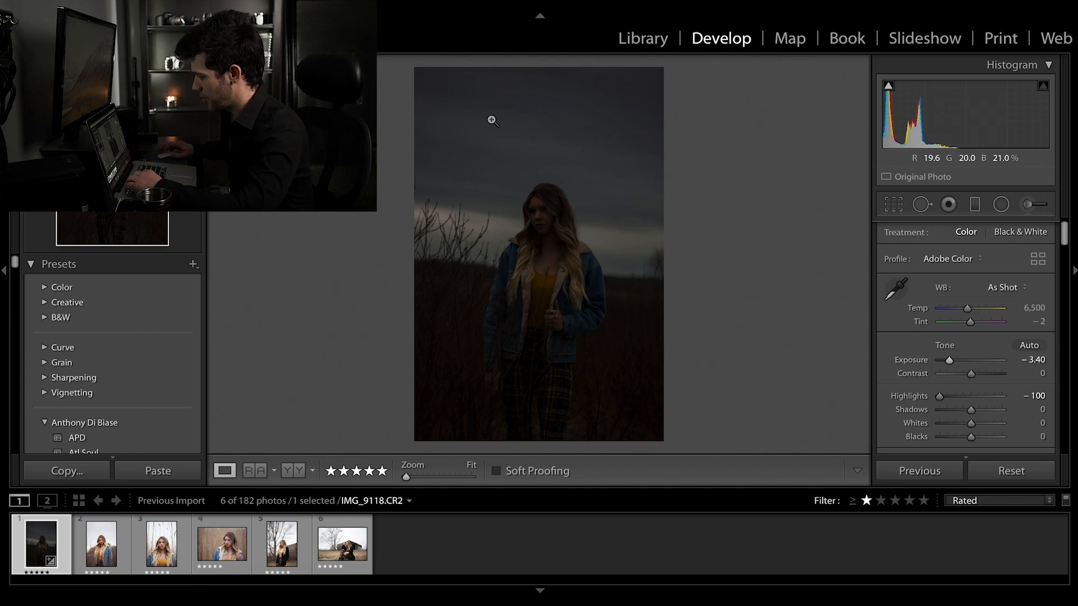
double_click(949, 361)
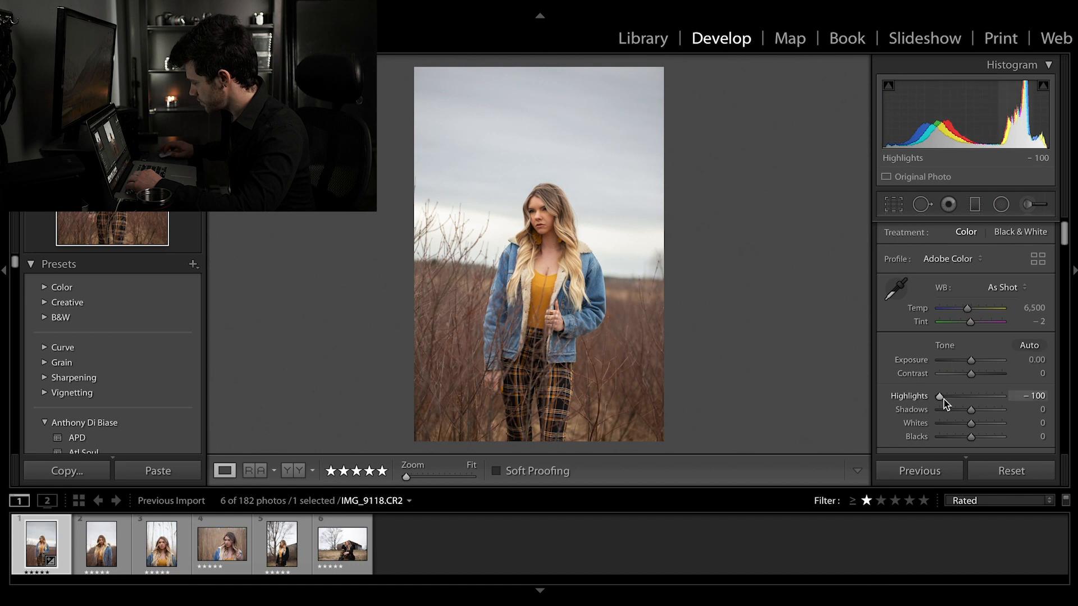
double_click(939, 396)
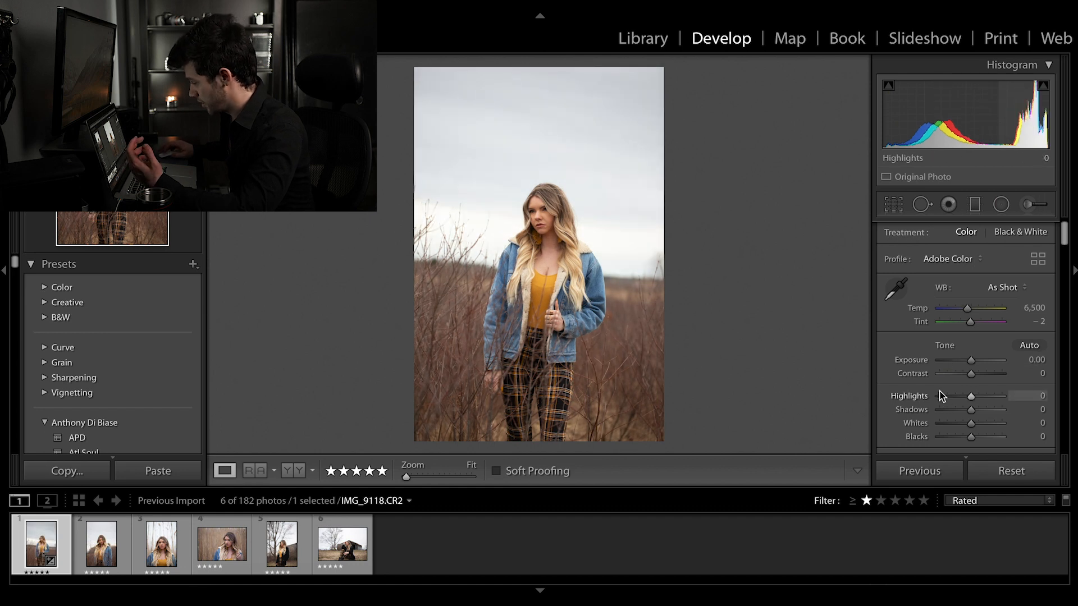
- Set Highlights to +20 and Whites to +29 to brighten the photo
left_click(977, 398)
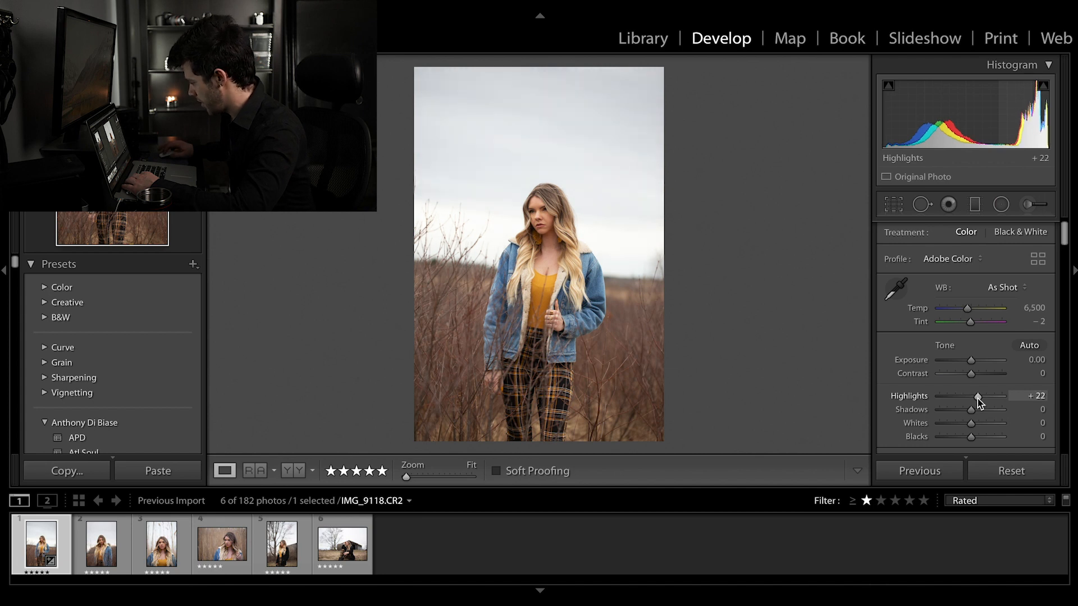
mouse_move(977, 397)
left_mouse_down()
mouse_move(962, 400)
mouse_move(982, 397)
left_mouse_up()
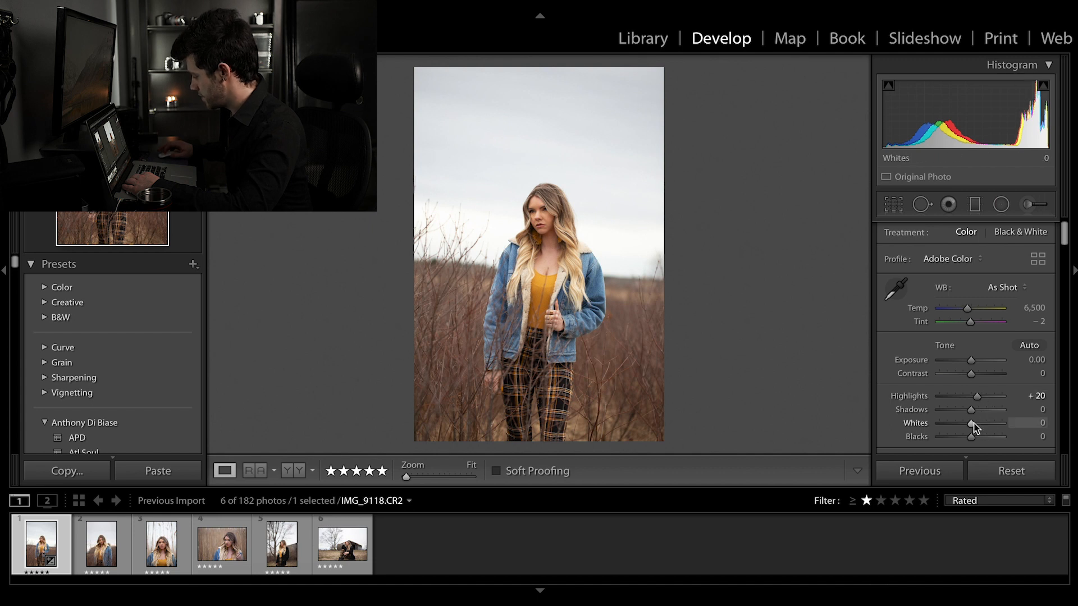
mouse_move(975, 427)
left_mouse_down()
mouse_move(993, 428)
mouse_move(982, 427)
left_mouse_up()
scroll(986, 415, "down", 1)
scroll(974, 393, "down", 1)
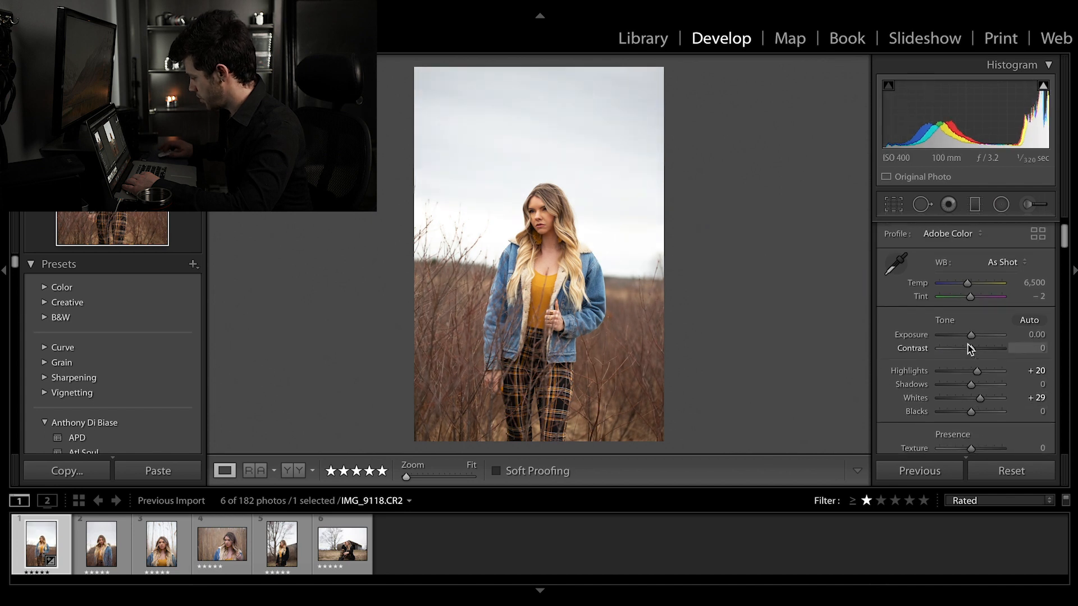
- Straighten the photo with a crop angle of -2.68 and apply the crop
scroll(970, 349, "up", 3)
left_click(893, 207)
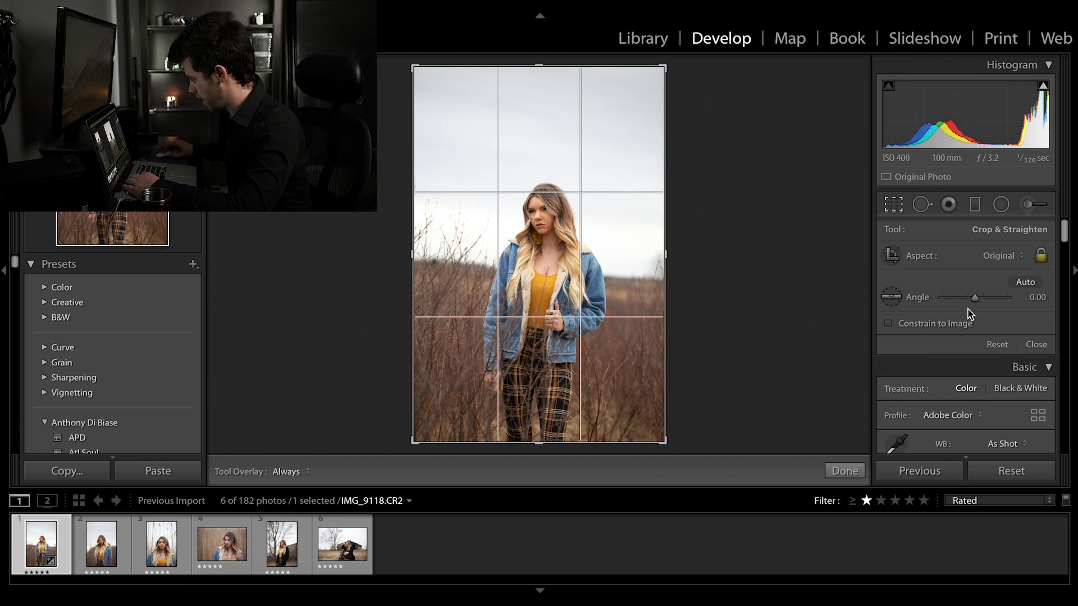
mouse_move(1019, 309)
left_mouse_down()
mouse_move(973, 308)
mouse_move(986, 309)
mouse_move(973, 298)
mouse_move(1018, 296)
left_mouse_up()
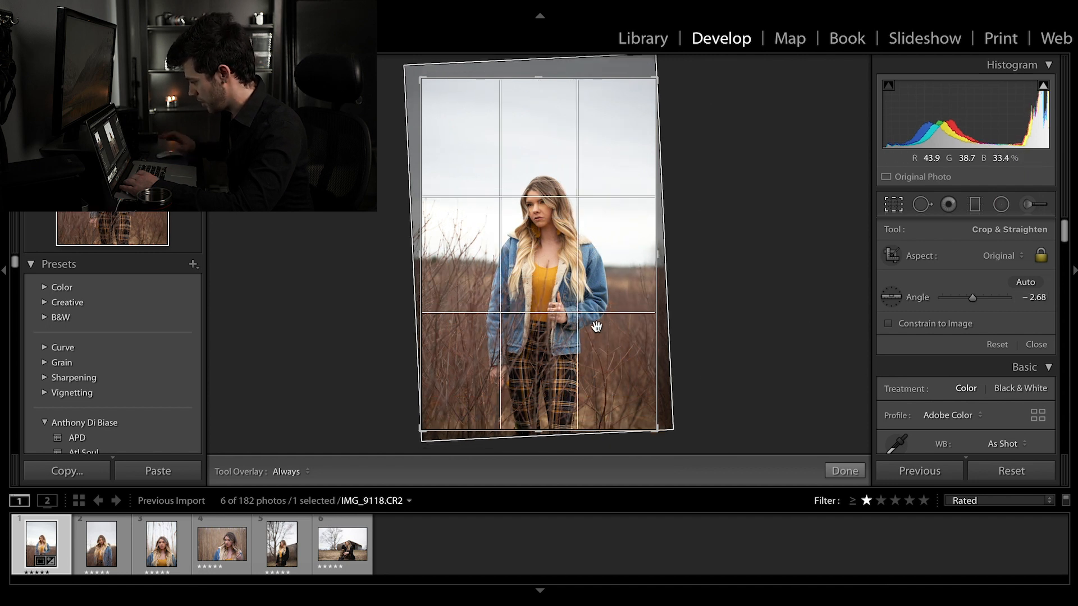
key("Return")
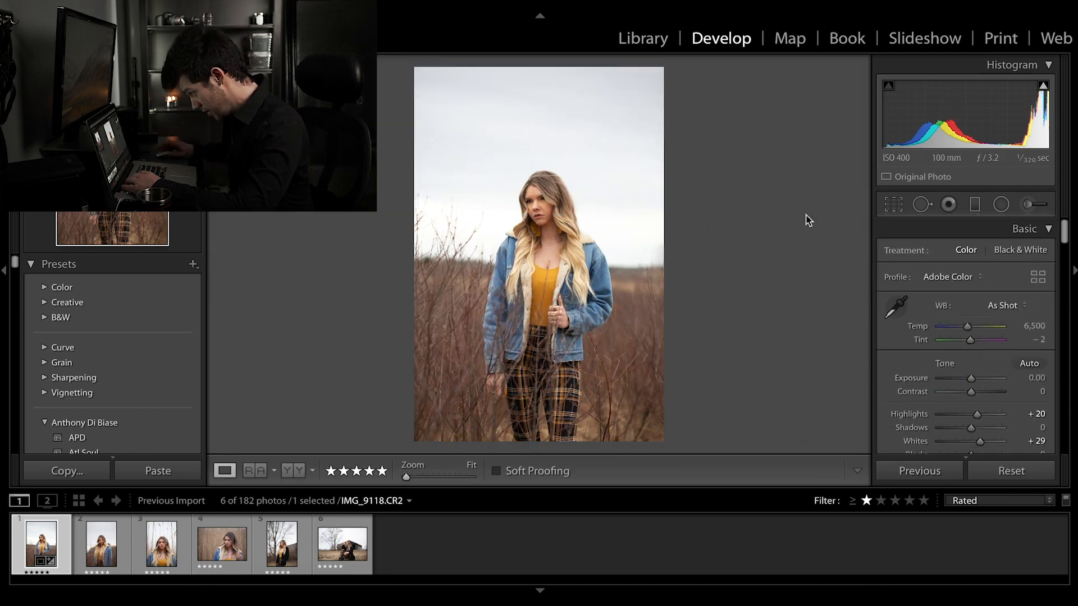
- Set Shadows to +26 and Blacks to -25 in the basic tone adjustments
scroll(910, 323, "down", 2)
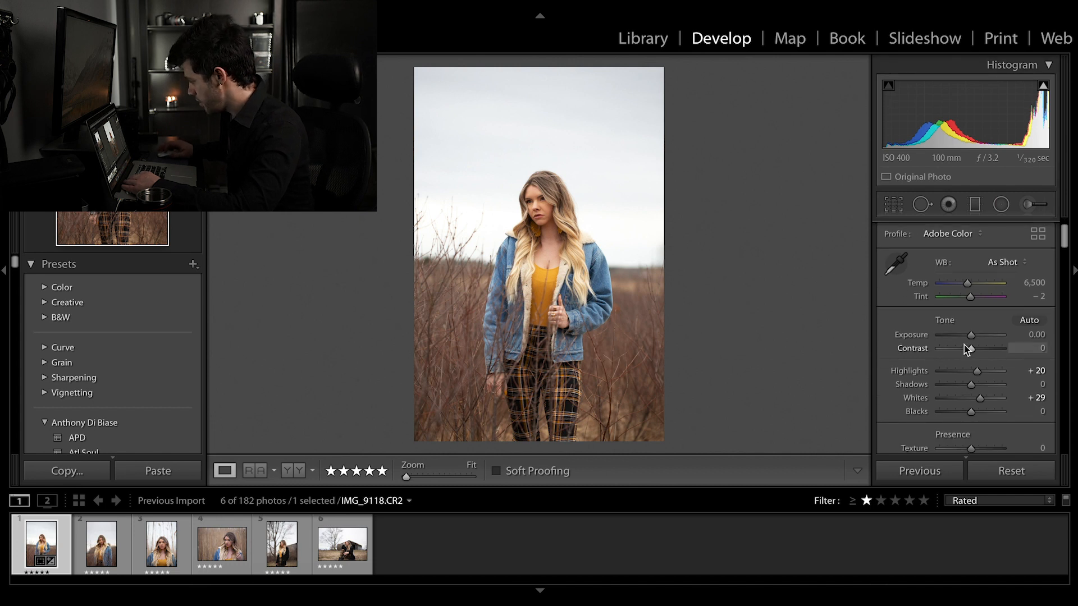
scroll(969, 341, "down", 5)
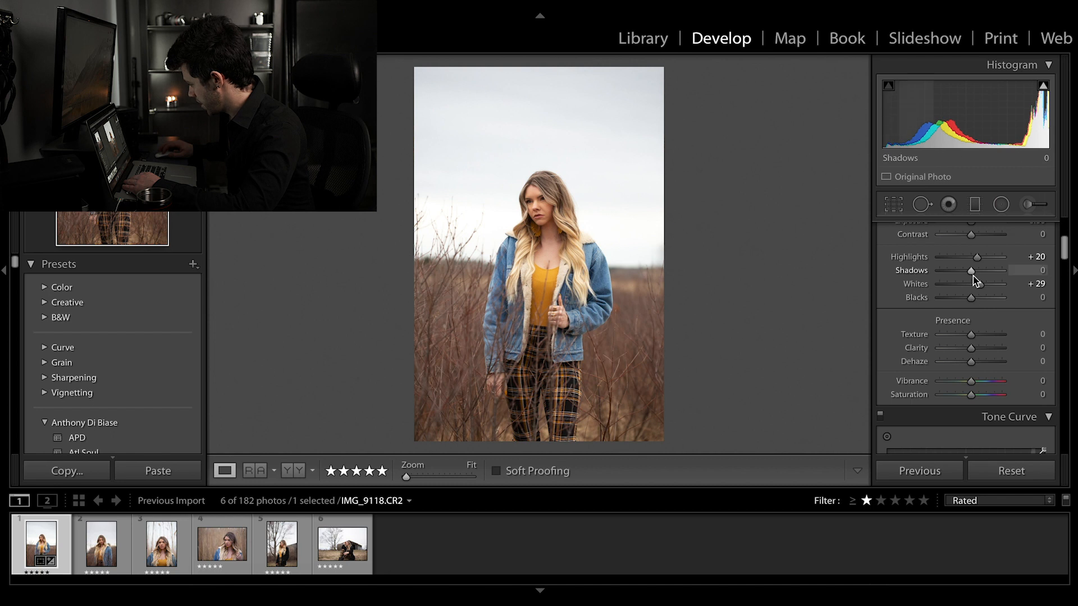
mouse_move(970, 271)
left_mouse_down()
mouse_move(949, 273)
mouse_move(983, 276)
left_mouse_up()
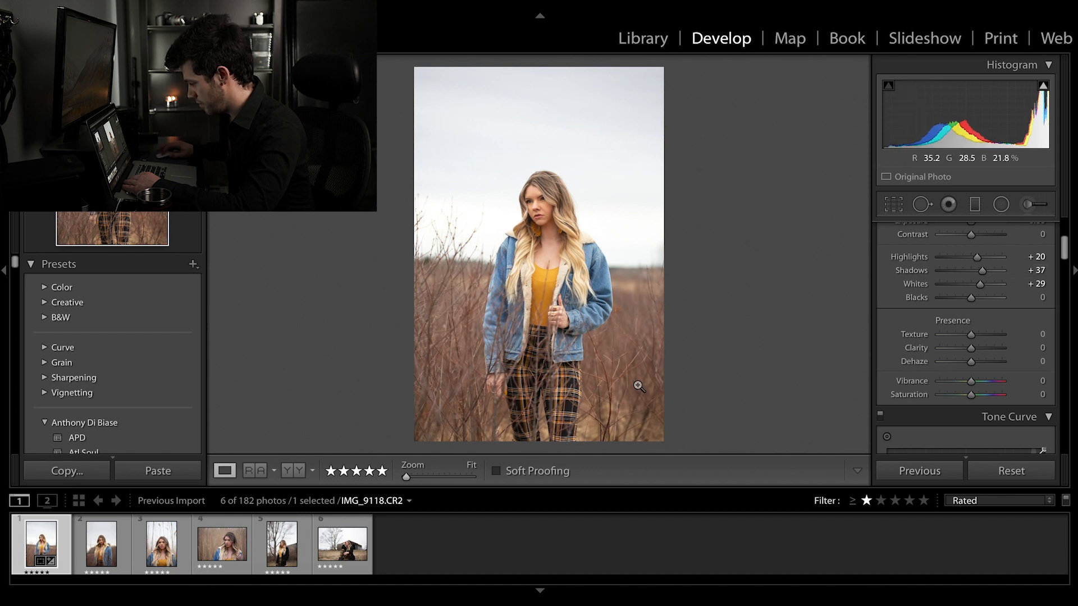
left_click(661, 407)
left_click(822, 376)
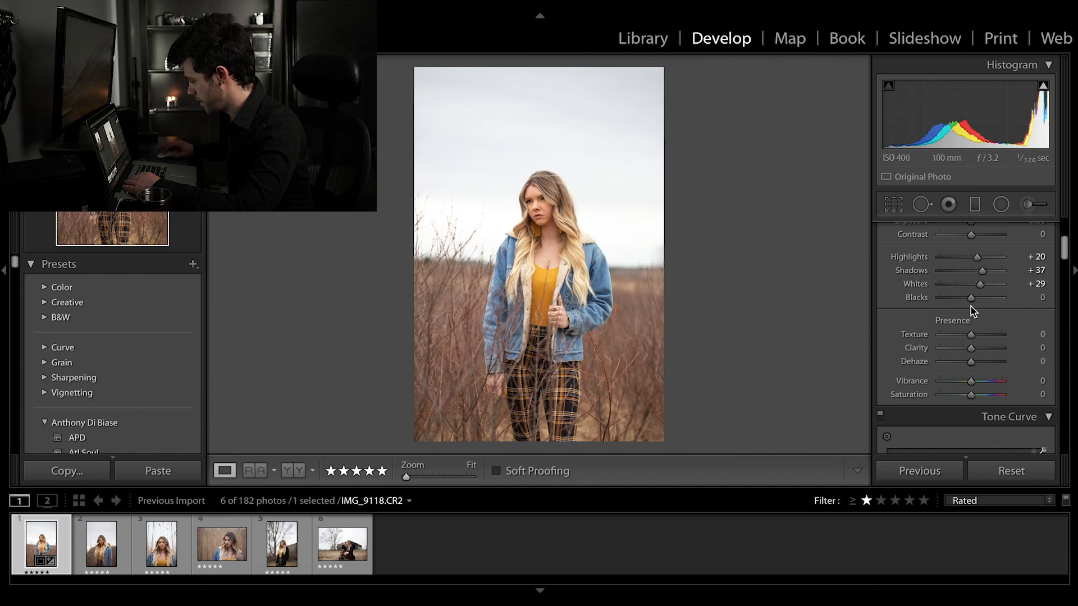
left_click_drag(972, 302, 964, 301)
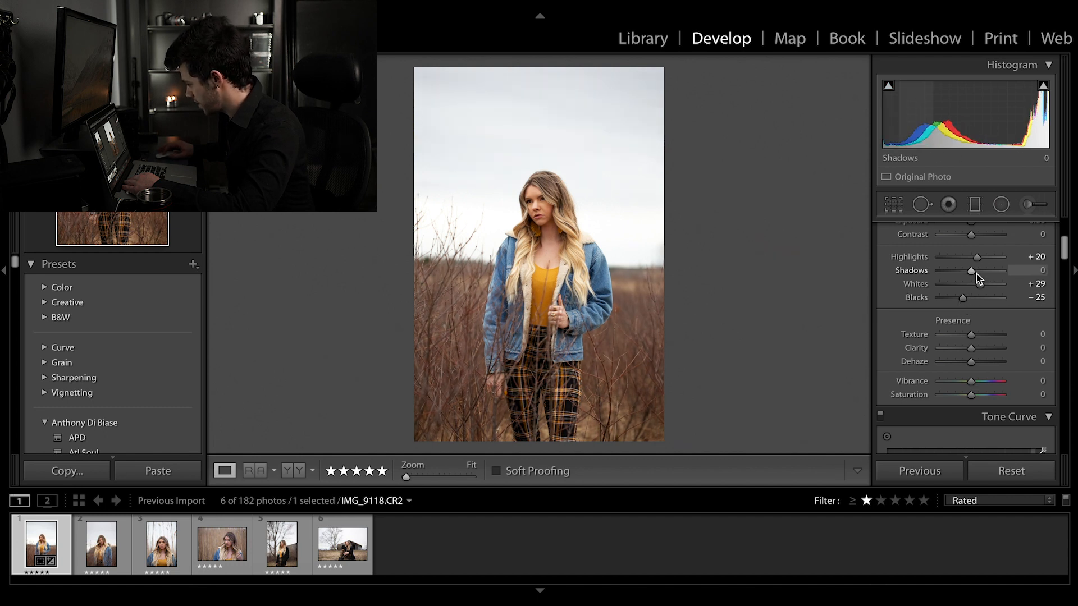
left_click_drag(983, 271, 967, 303)
scroll(965, 300, "up", 5)
scroll(967, 303, "down", 5)
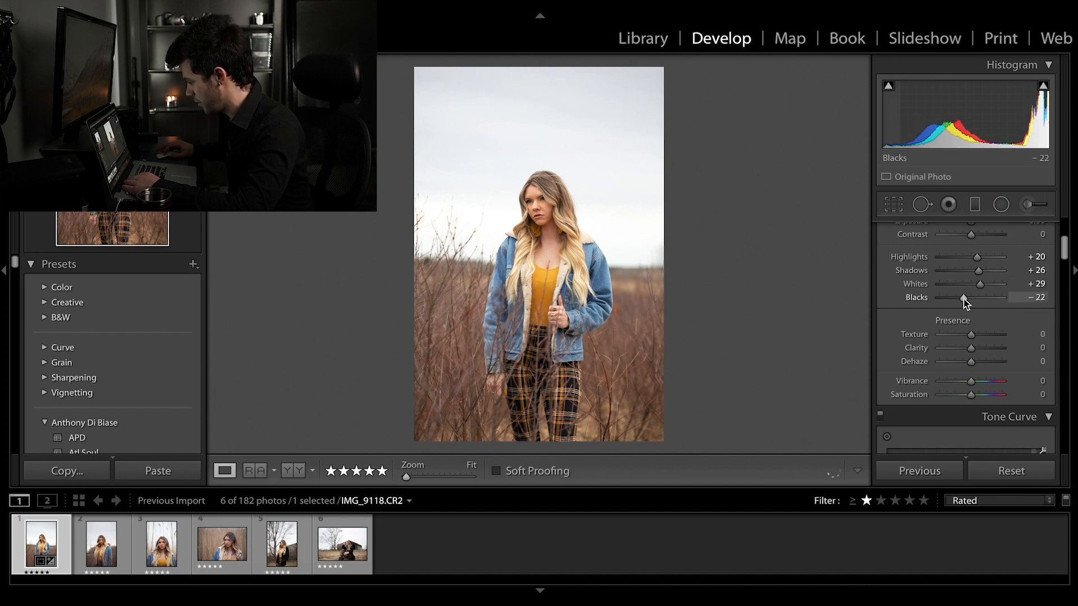
scroll(964, 300, "down", 1)
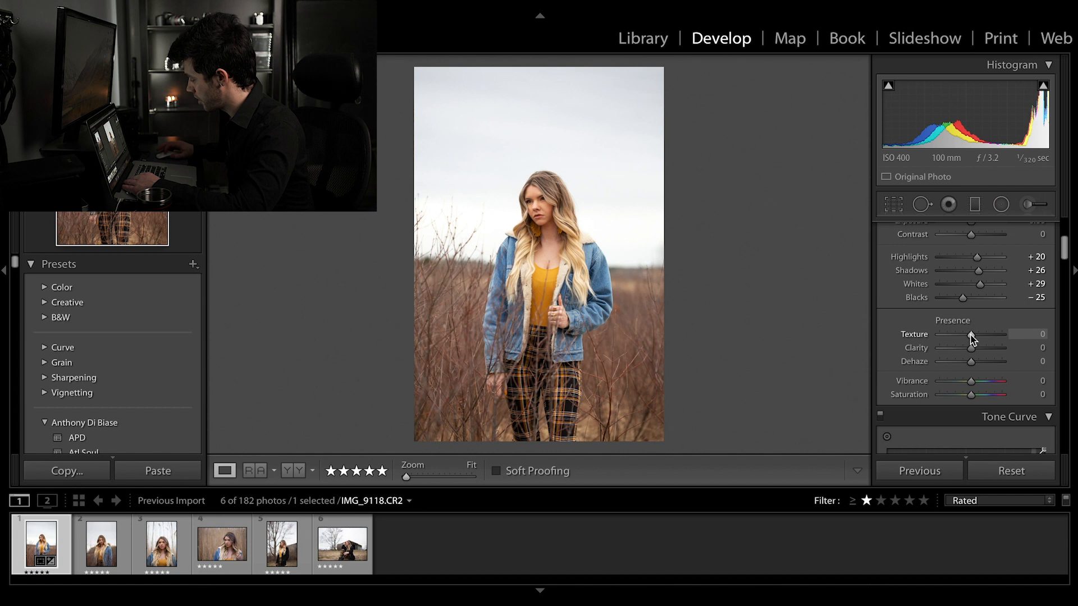
- Balance Clarity at +30 with Shadows at +31 and Blacks at -14
scroll(972, 337, "up", 1)
mouse_move(973, 358)
left_mouse_down()
mouse_move(1013, 358)
mouse_move(984, 363)
left_mouse_up()
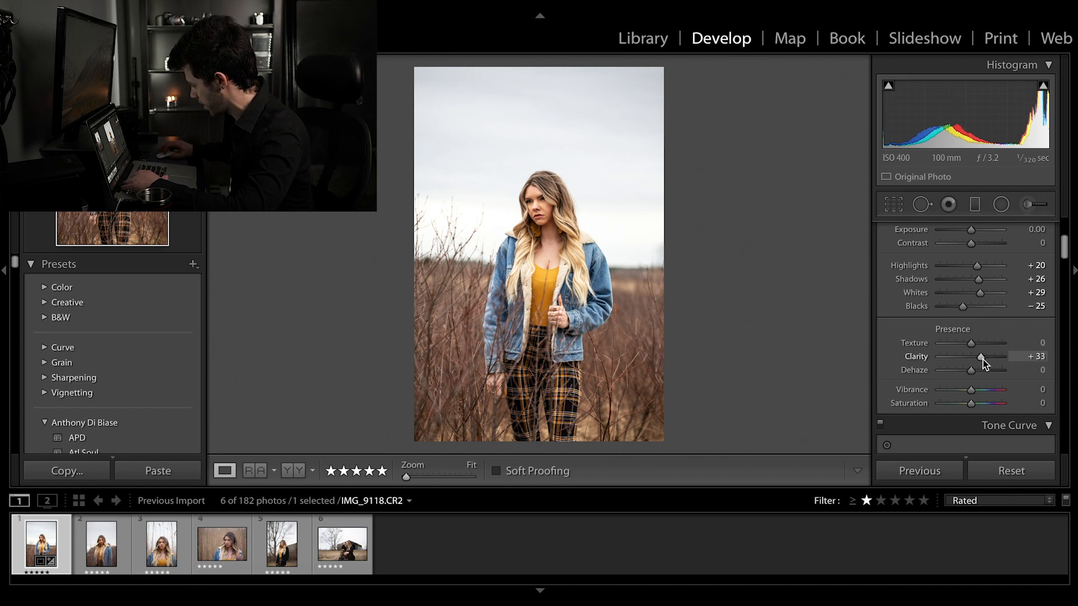
left_click_drag(986, 359, 982, 362)
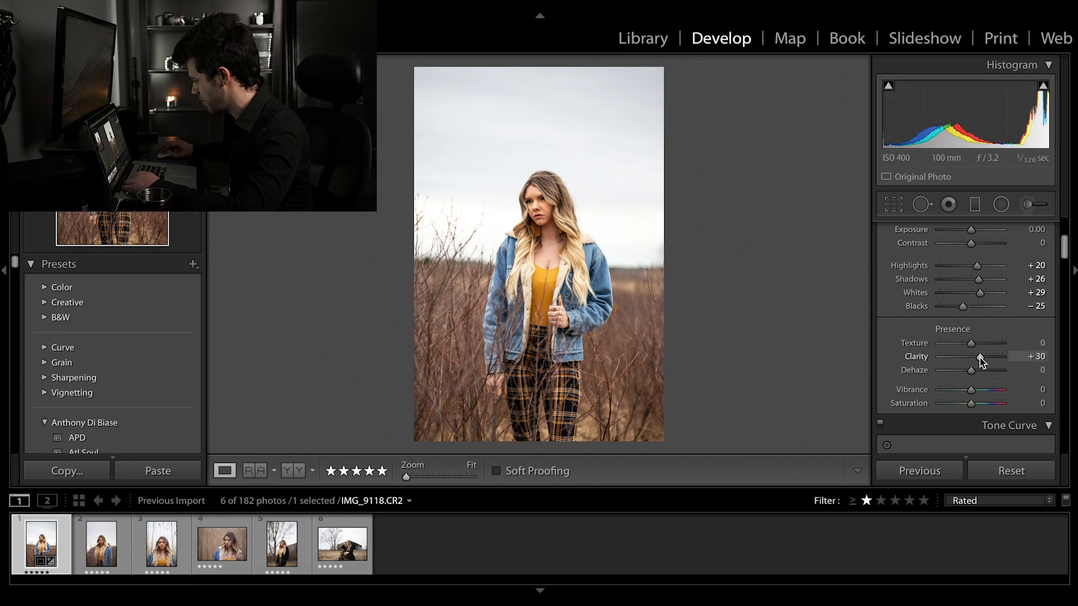
left_click_drag(979, 359, 978, 360)
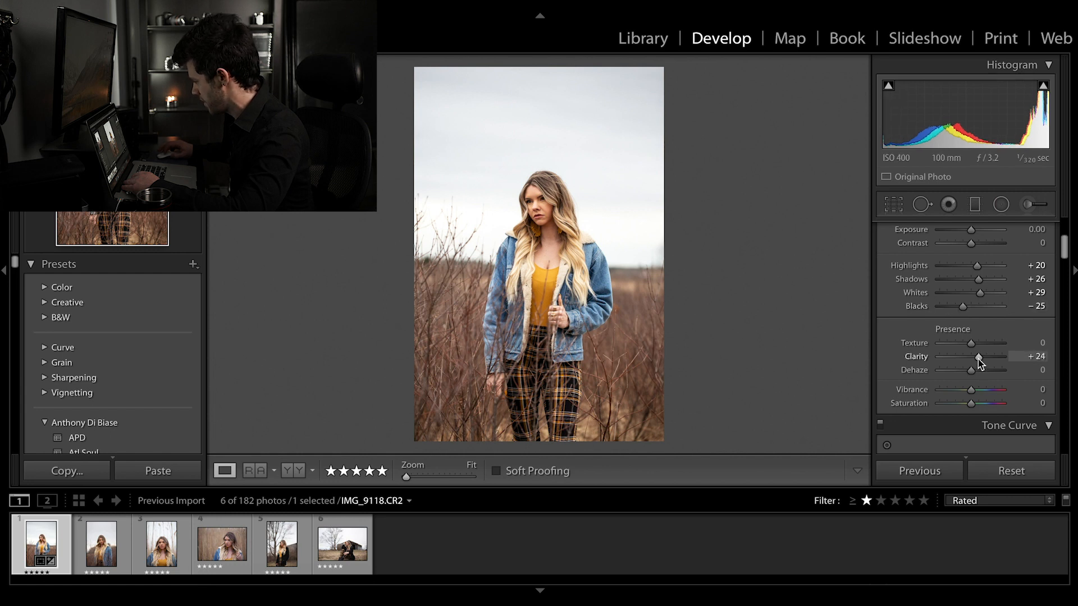
scroll(977, 359, "down", 1)
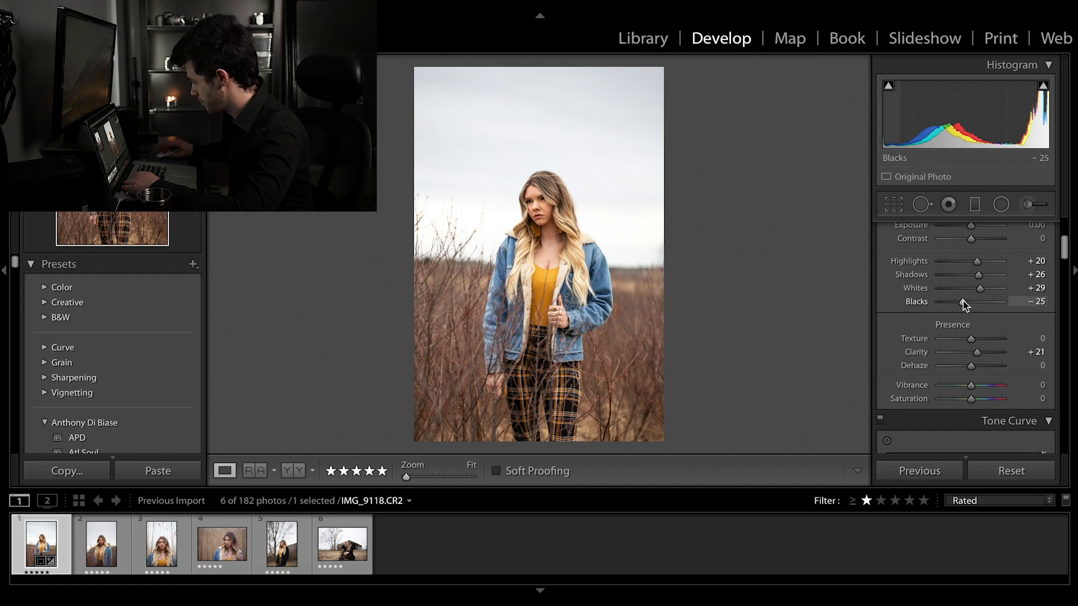
left_click_drag(975, 351, 1018, 351)
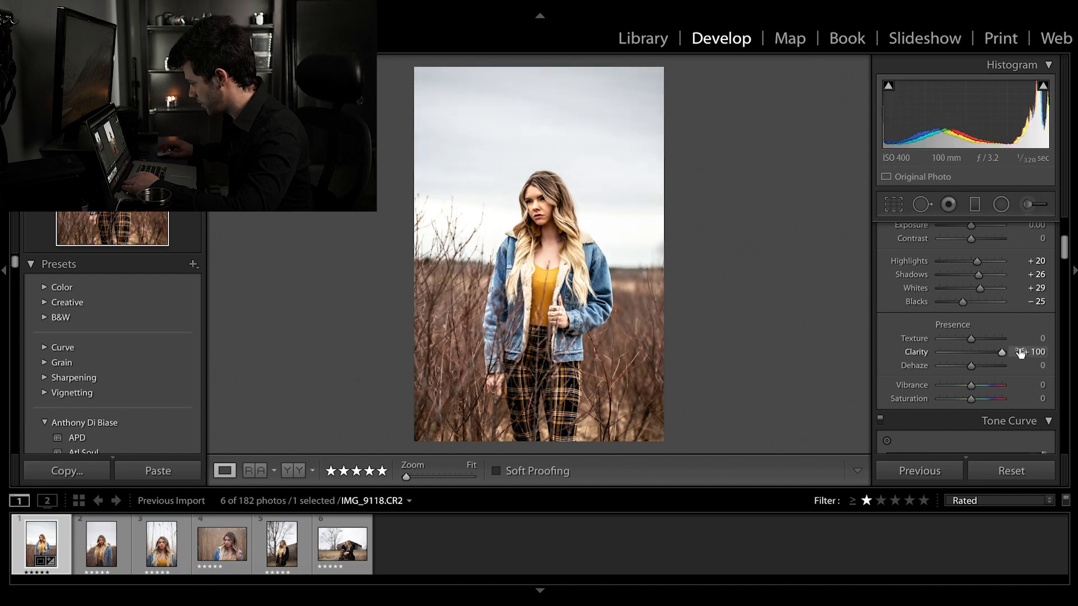
left_click(987, 303)
left_click_drag(988, 305, 967, 315)
left_click_drag(1001, 352, 982, 356)
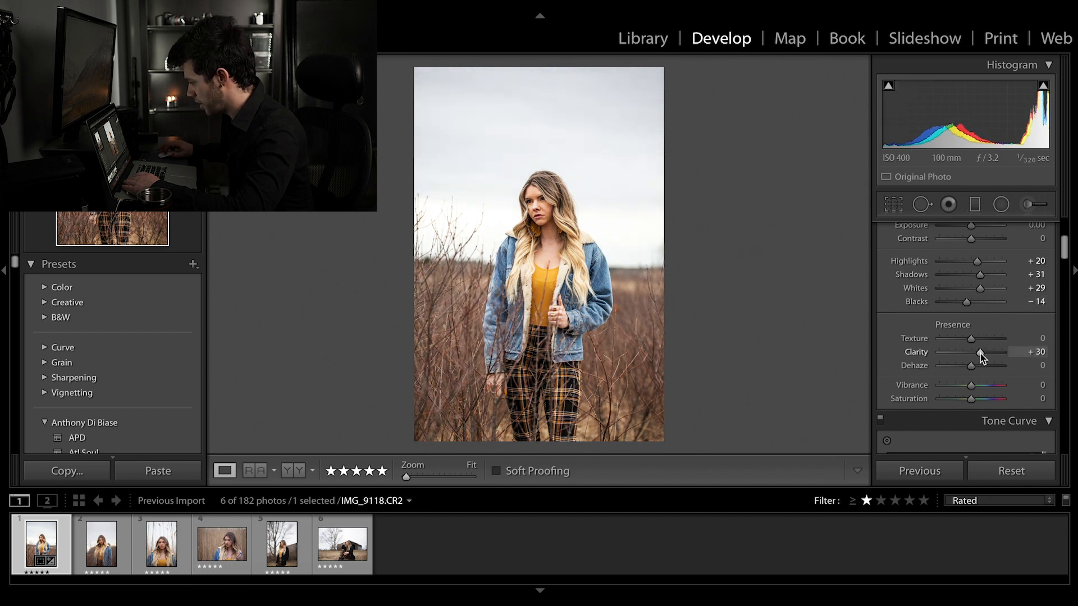
- Add a shadow point to the RGB tone curve, lowered to about 15 / 11 %, and check the face at 1:1
scroll(981, 359, "down", 2)
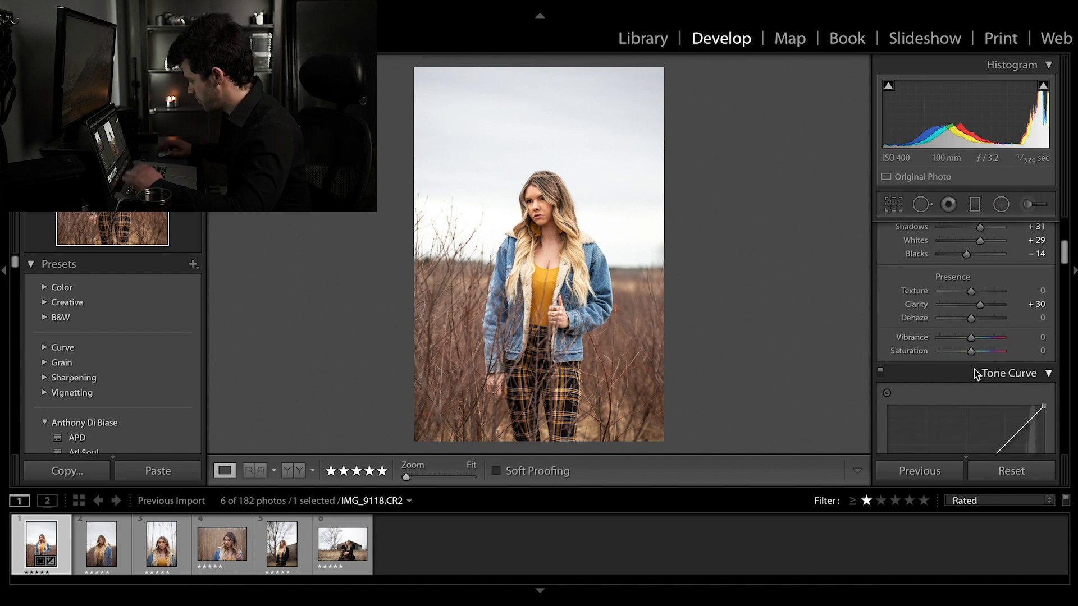
scroll(975, 369, "down", 2)
scroll(950, 349, "down", 2)
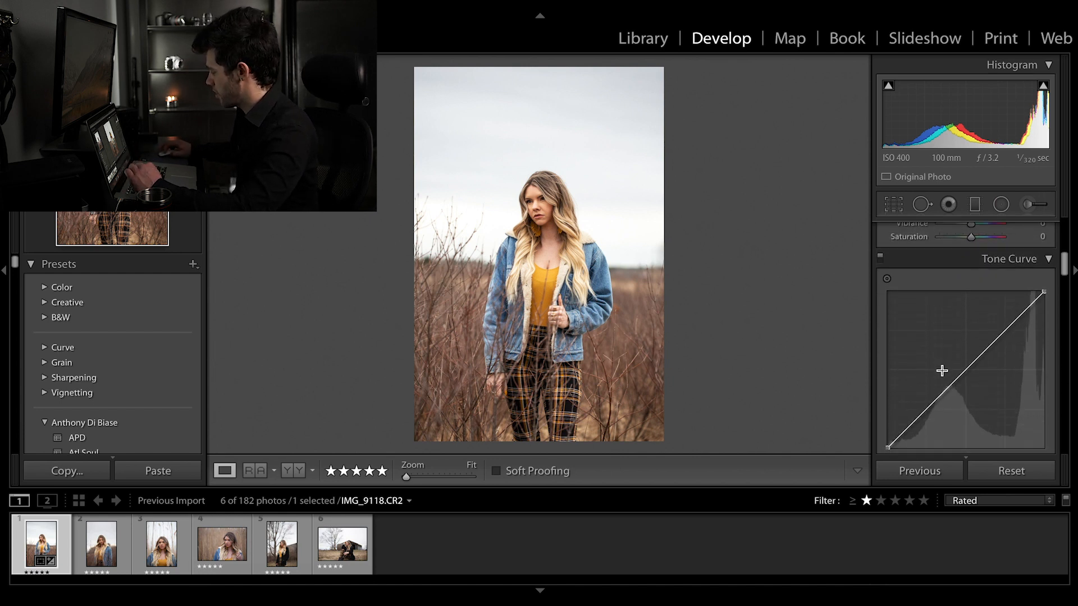
scroll(942, 370, "down", 3)
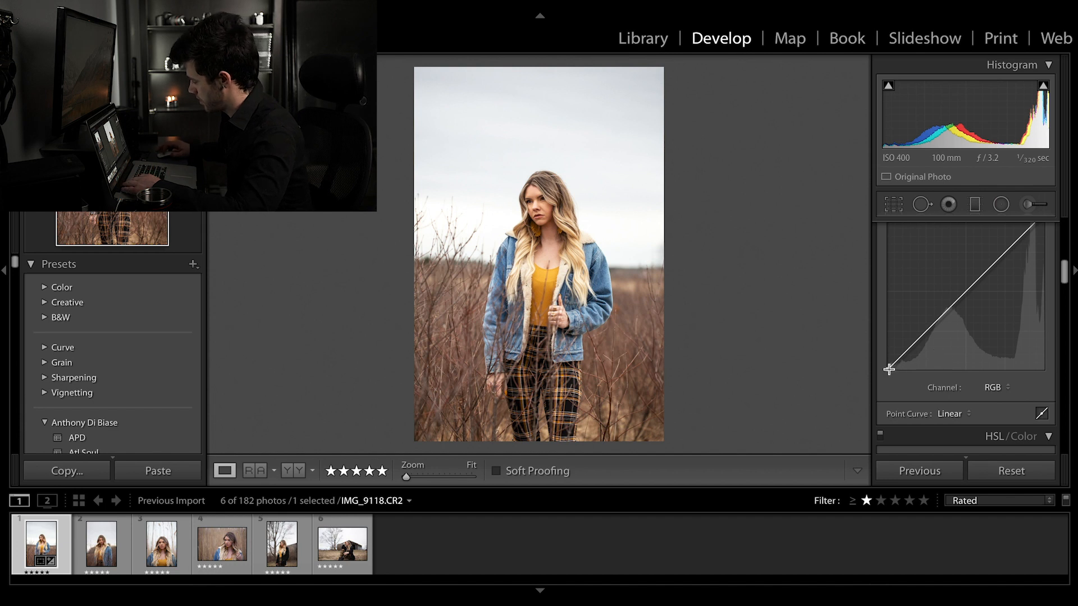
left_click_drag(887, 369, 883, 370)
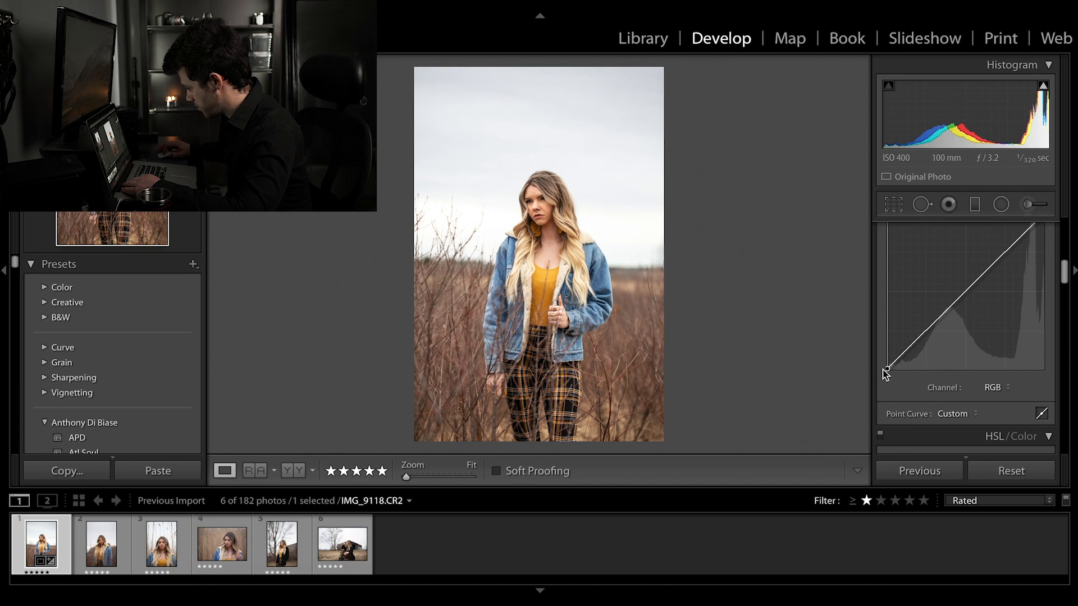
left_click_drag(891, 364, 911, 354)
left_click(538, 208)
left_click_drag(544, 169, 535, 236)
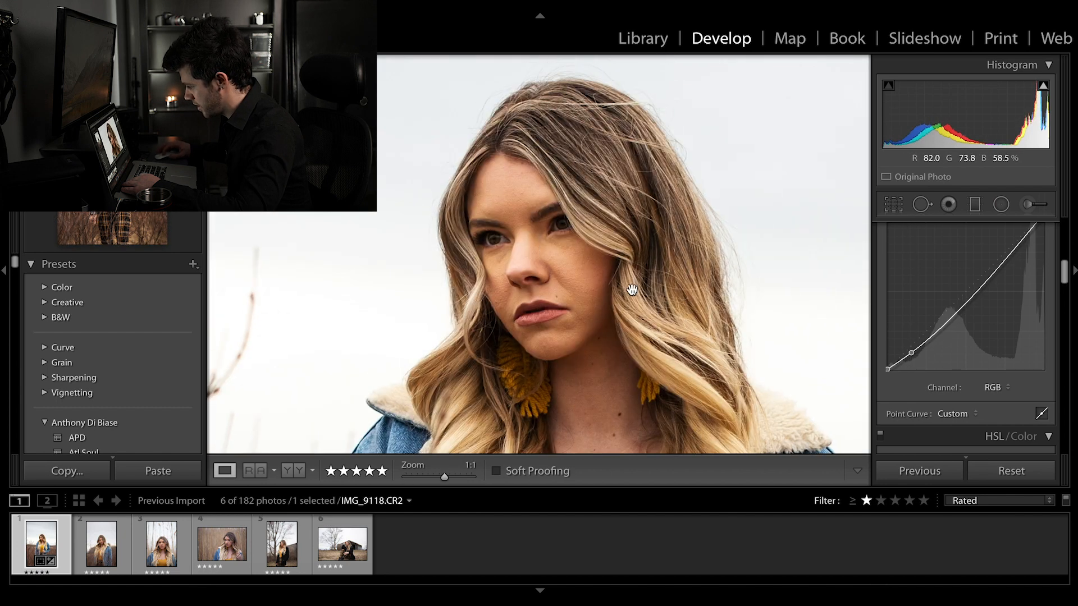
left_click(569, 271)
- Add an upper-tone point and a midtone point to the RGB tone curve, both slightly raised to form a gentle S-curve
left_click_drag(975, 306, 988, 270)
left_click_drag(961, 304, 965, 301)
left_click_drag(963, 300, 961, 299)
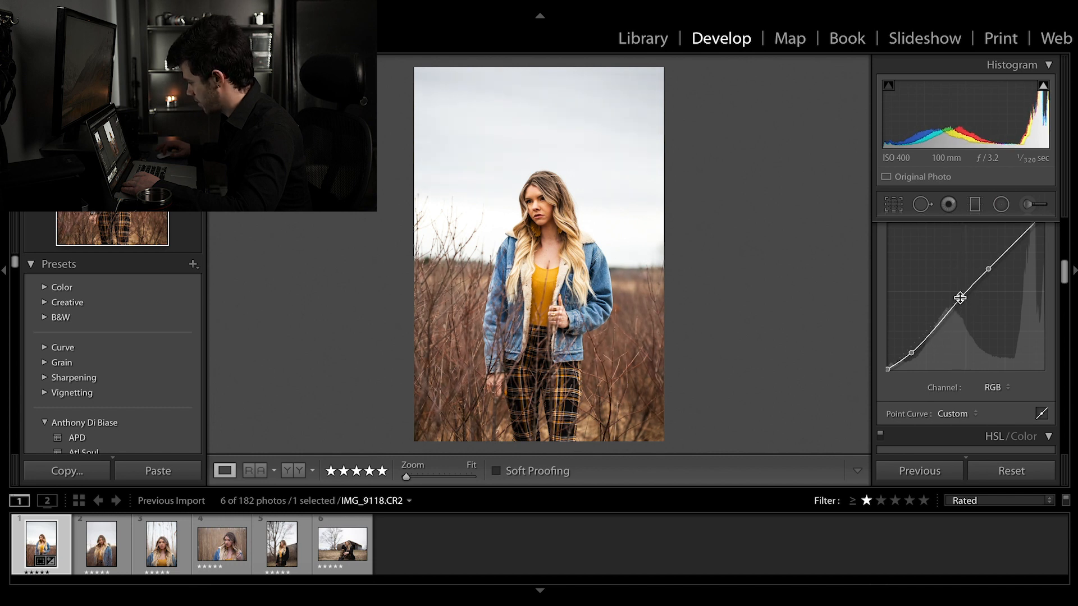
- Compare the photo with the tone curve adjustment switched off and on
scroll(949, 298, "up", 2)
left_click(881, 258)
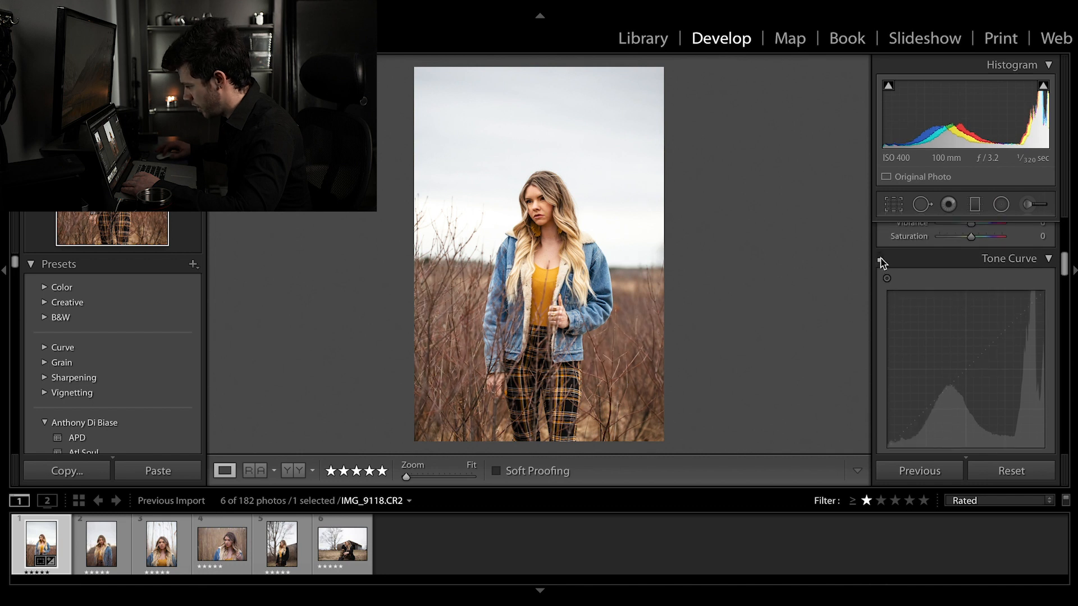
left_click(881, 258)
scroll(881, 259, "up", 1)
left_click(881, 258)
left_click(881, 258)
scroll(881, 258, "down", 2)
left_click(881, 226)
left_click(880, 226)
left_click(880, 227)
left_click(881, 226)
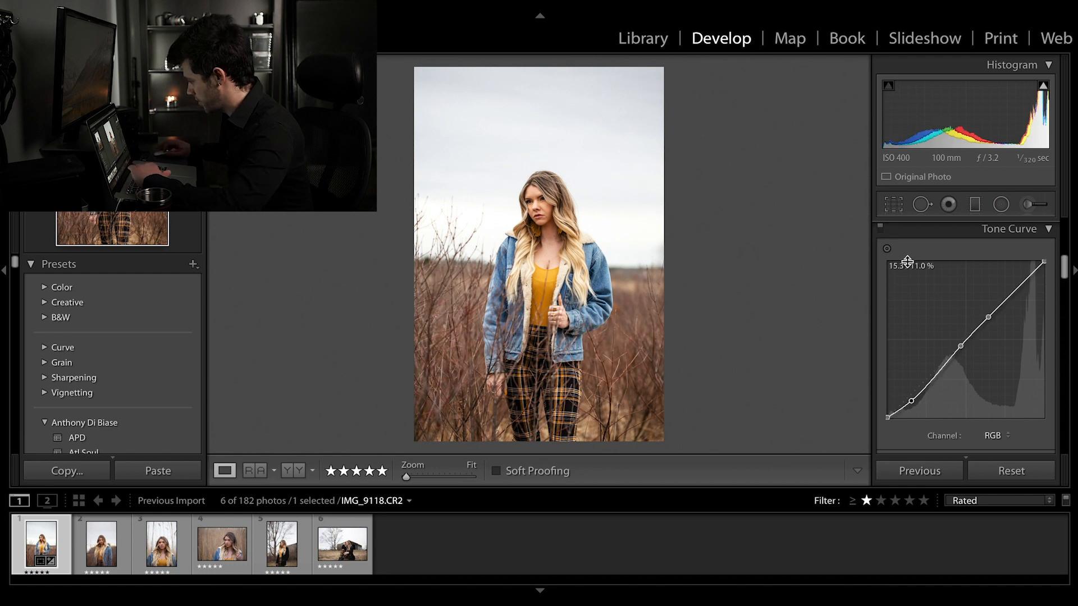
left_click(881, 227)
left_click(880, 227)
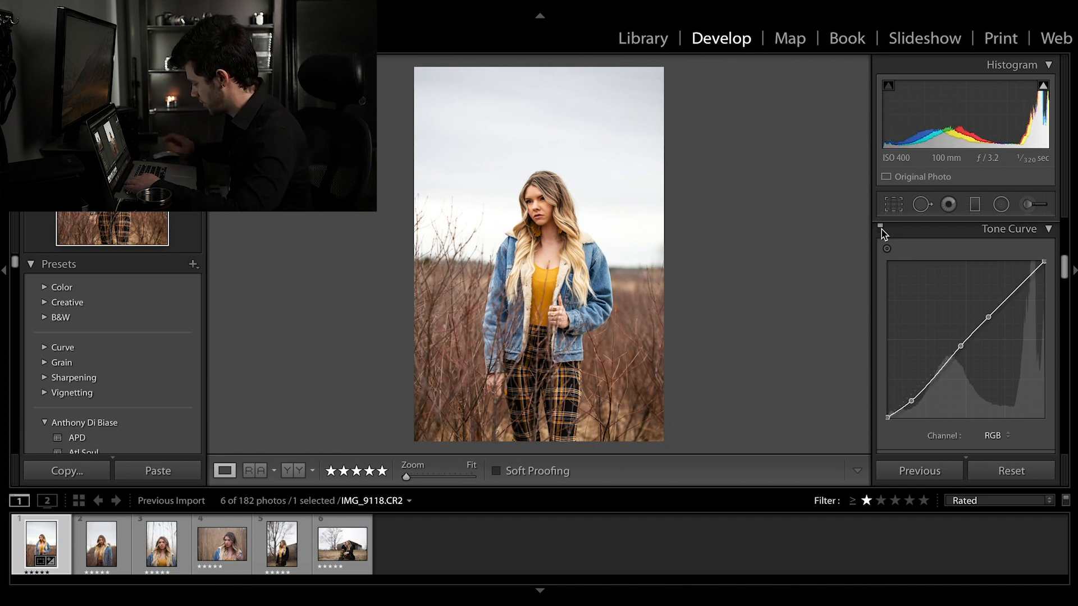
- Compare the edited photo with its original before state
key("backslash")
key("backslash")
key("backslash")
key("backslash")
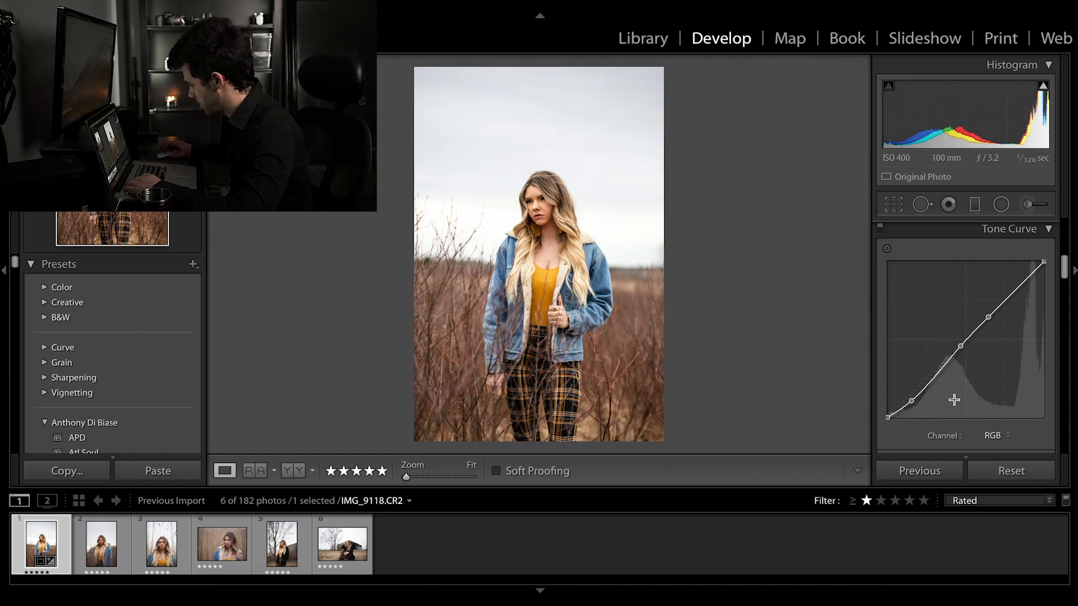
- Set the Orange hue to -9 and compare the photo with the HSL adjustments off and on
scroll(950, 388, "down", 5)
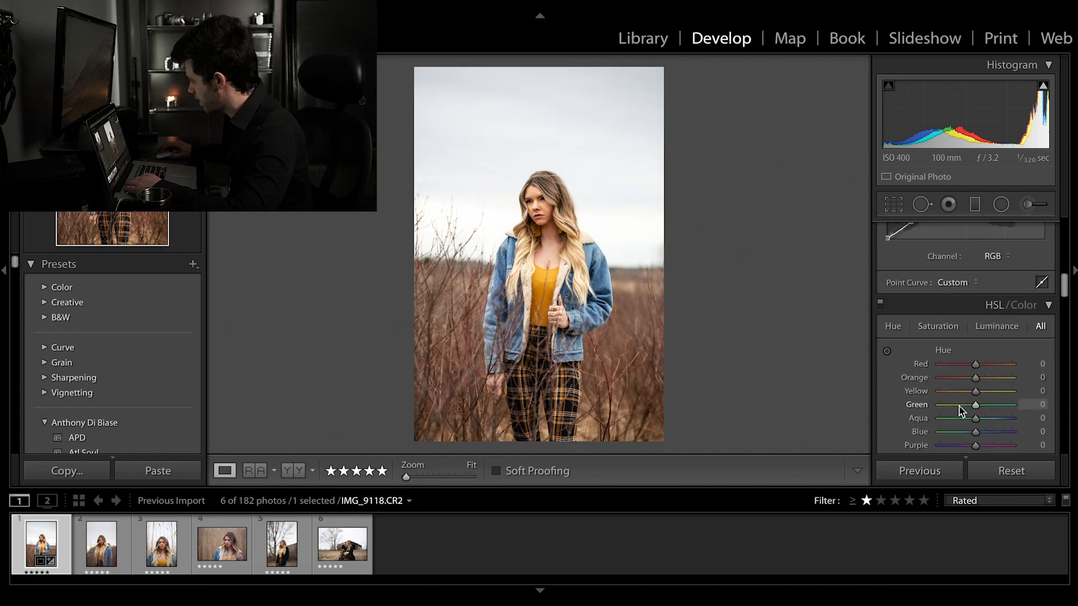
scroll(968, 377, "down", 1)
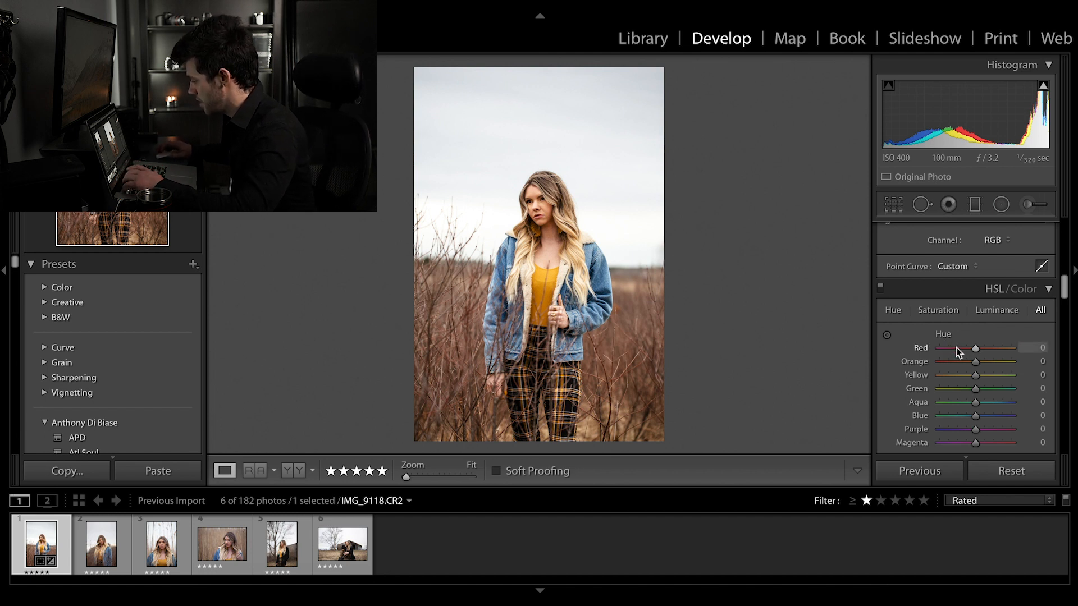
mouse_move(959, 361)
left_mouse_down()
mouse_move(949, 362)
mouse_move(974, 366)
mouse_move(948, 365)
left_mouse_up()
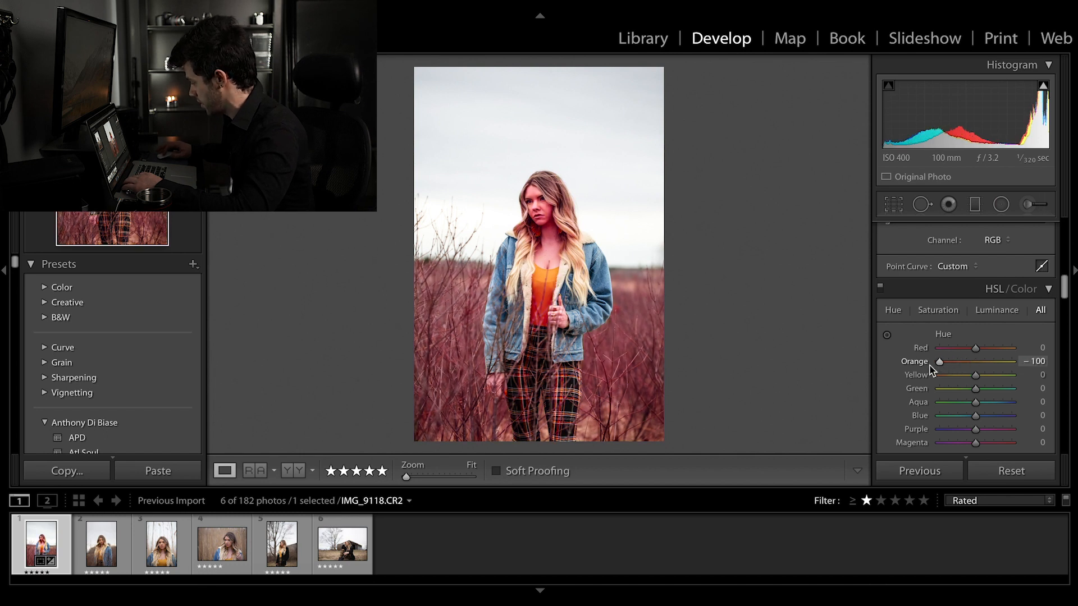
double_click(942, 362)
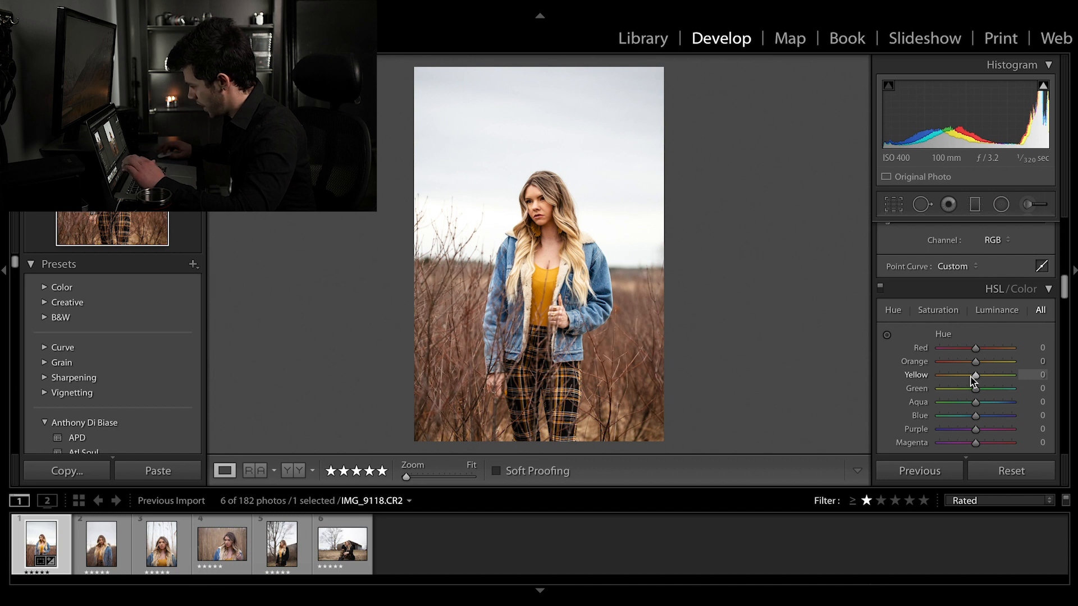
left_click_drag(938, 379, 973, 366)
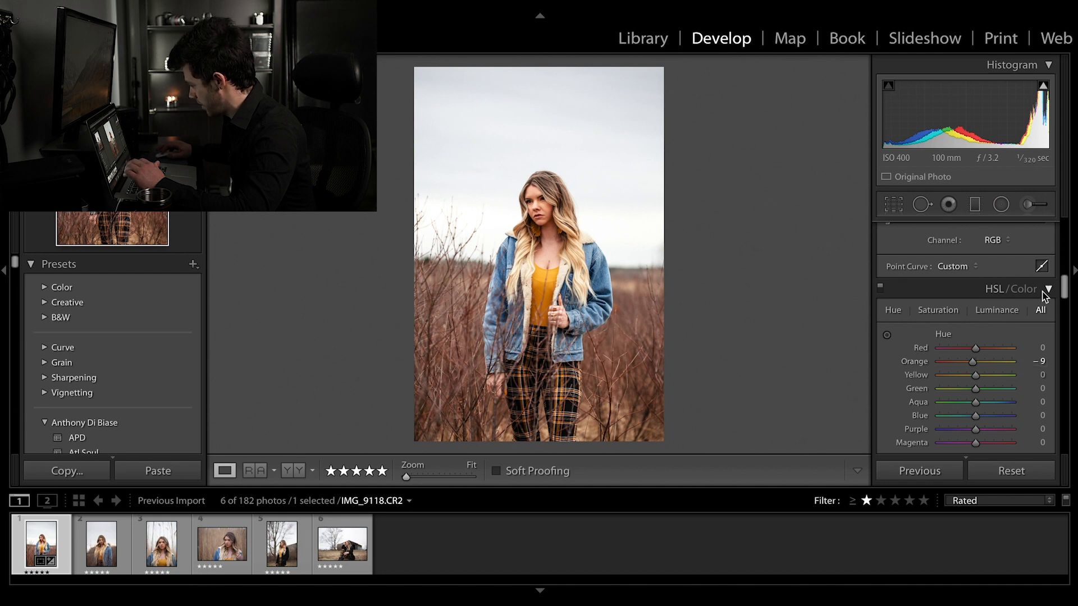
left_click(880, 290)
left_click(880, 290)
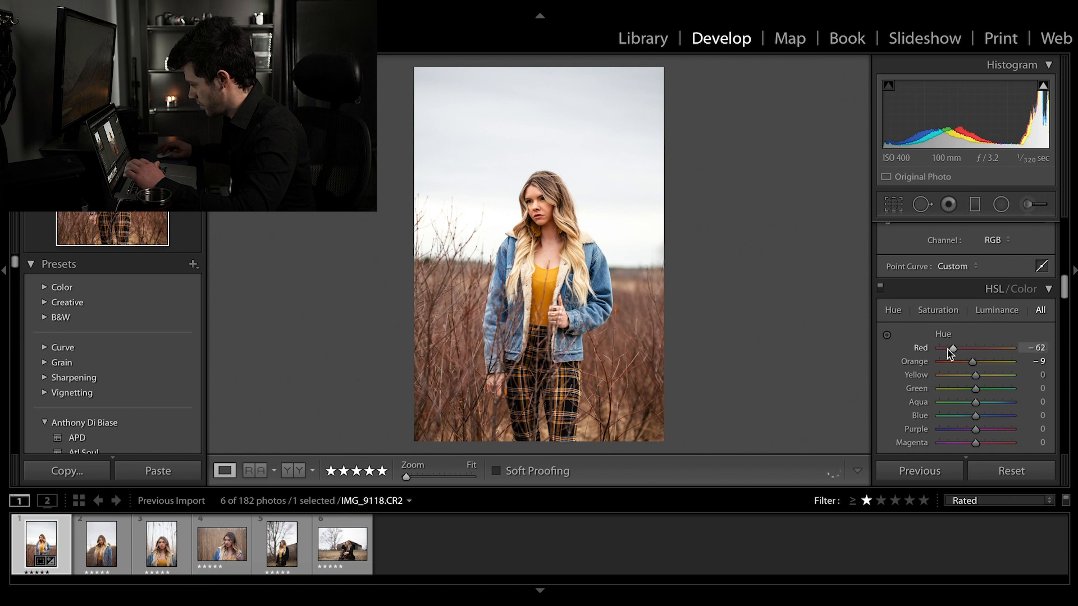
- Set the Red hue to -34, judging the lips and skin at 1:1
left_click_drag(940, 349, 969, 356)
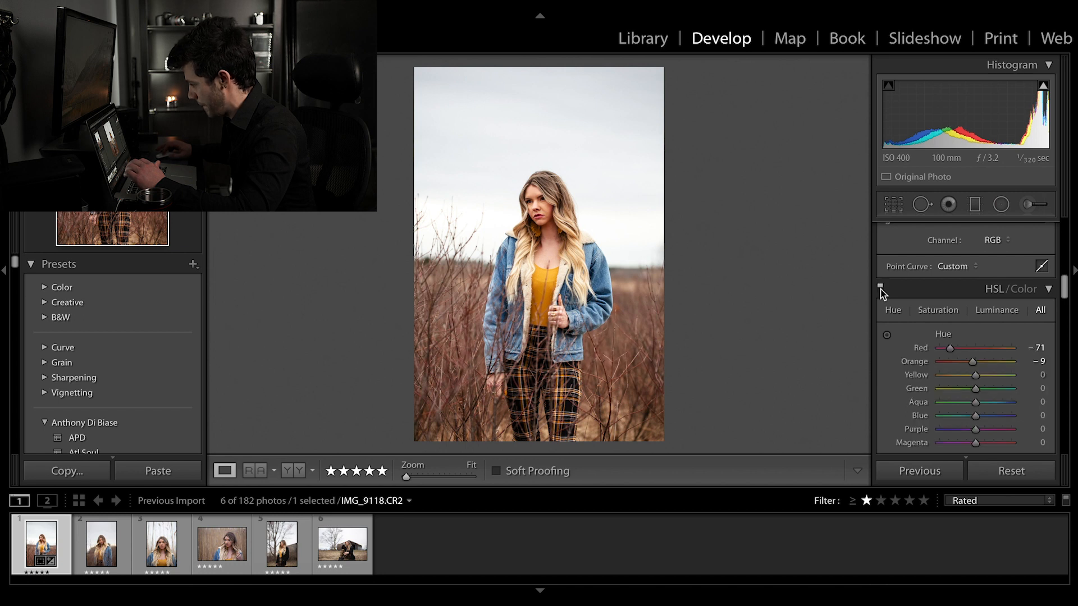
key("z")
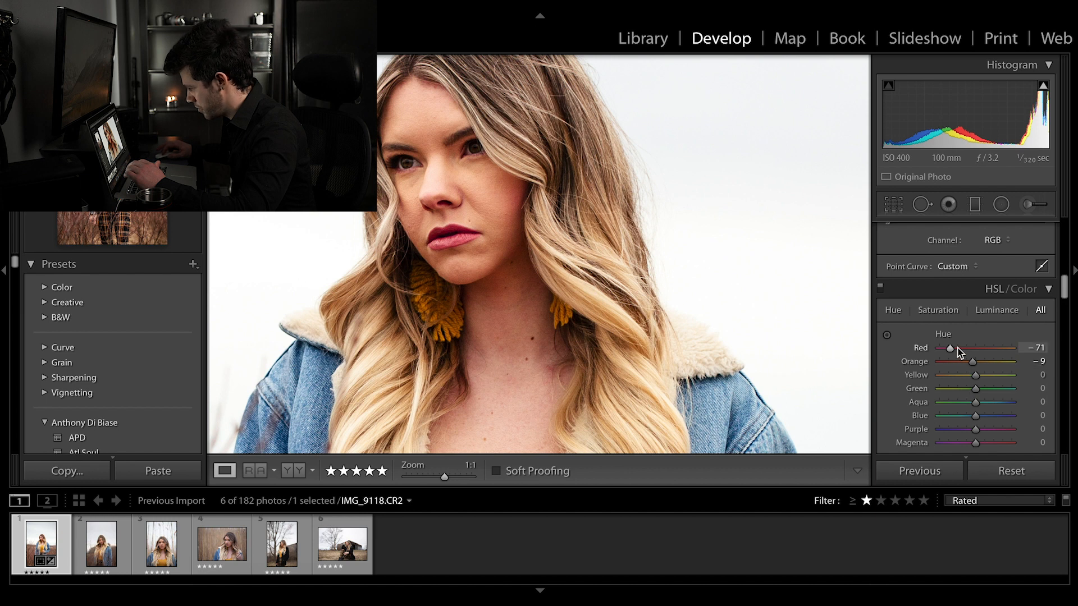
left_click_drag(962, 352, 967, 347)
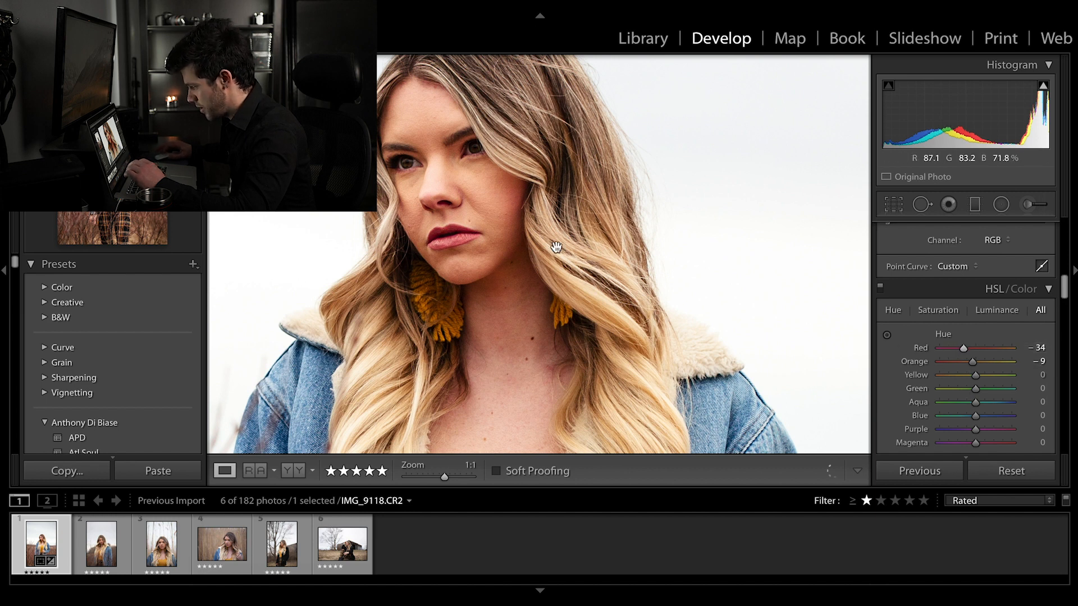
key("z")
- Try shifting the Blue and Aqua hues and reset both to 0
scroll(964, 407, "down", 1)
scroll(965, 412, "down", 1)
left_click_drag(975, 388, 1017, 389)
scroll(999, 387, "down", 1)
double_click(977, 384)
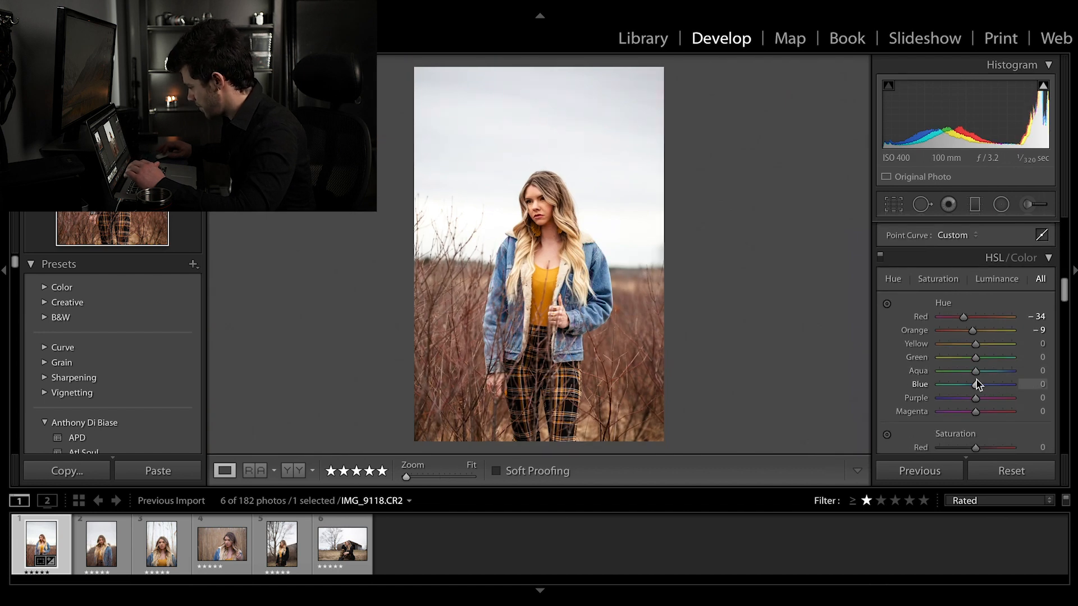
left_click_drag(999, 372, 949, 375)
double_click(974, 373)
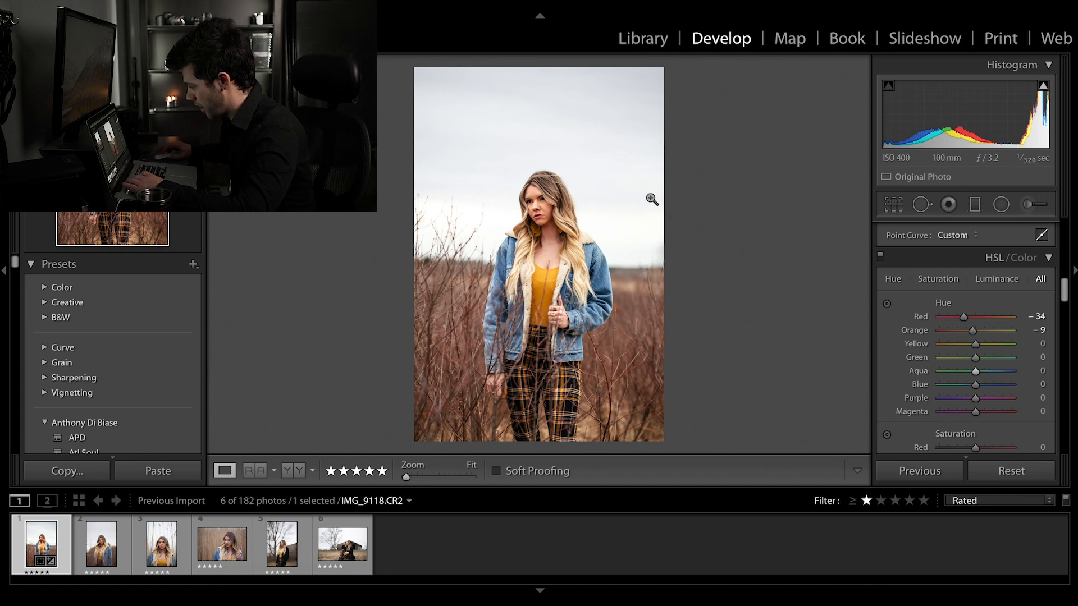
- Try the Aqua hue at both extremes and at +59 on the denim jacket at 1:1, and reset it
left_click(607, 261)
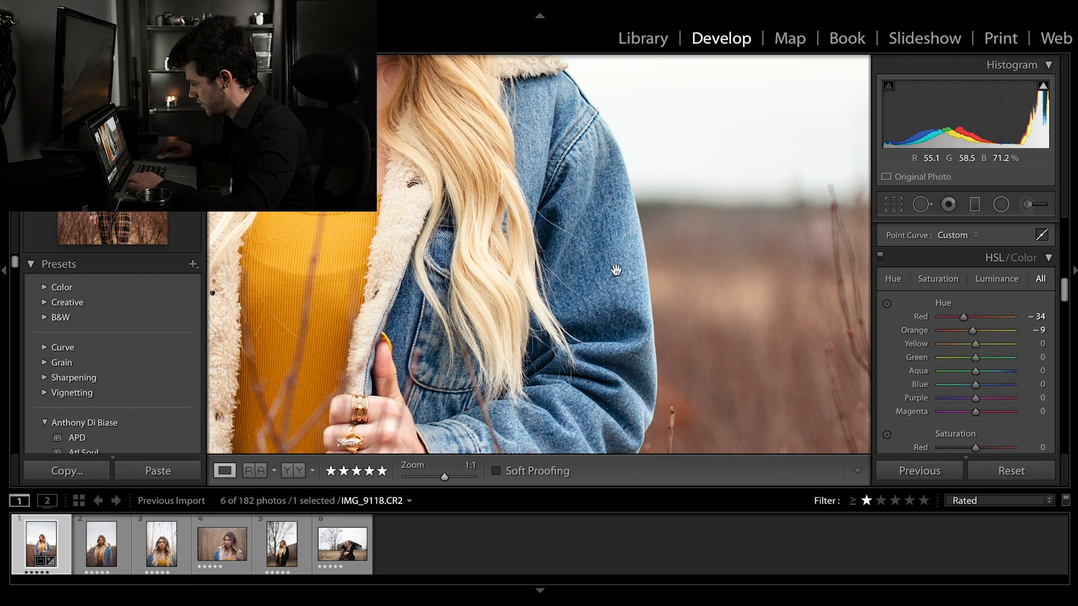
left_click_drag(975, 371, 882, 372)
left_click_drag(996, 375, 995, 374)
scroll(995, 374, "up", 1)
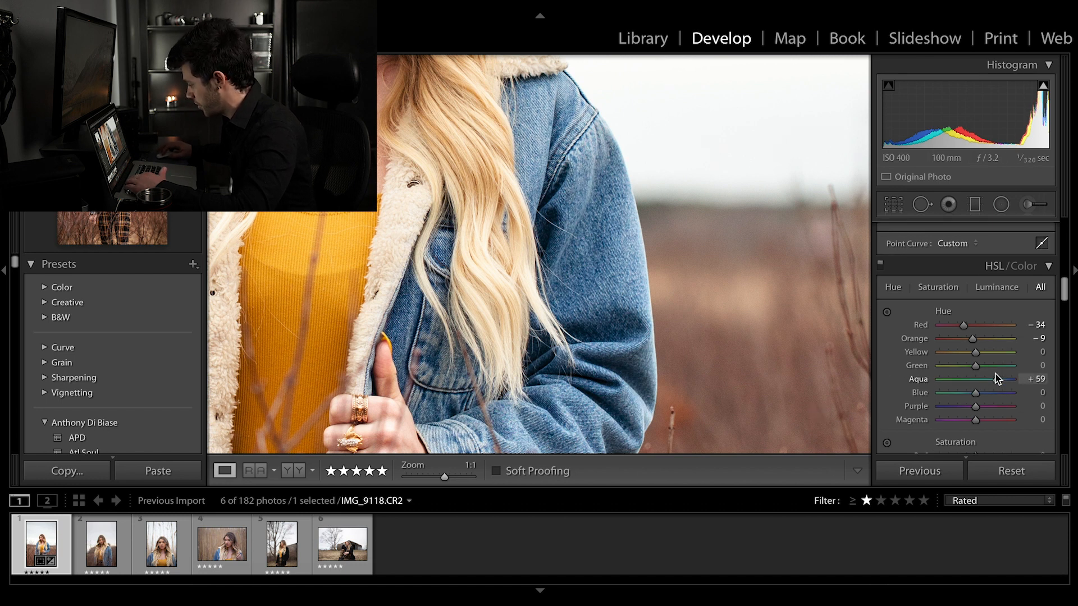
double_click(997, 378)
key("z")
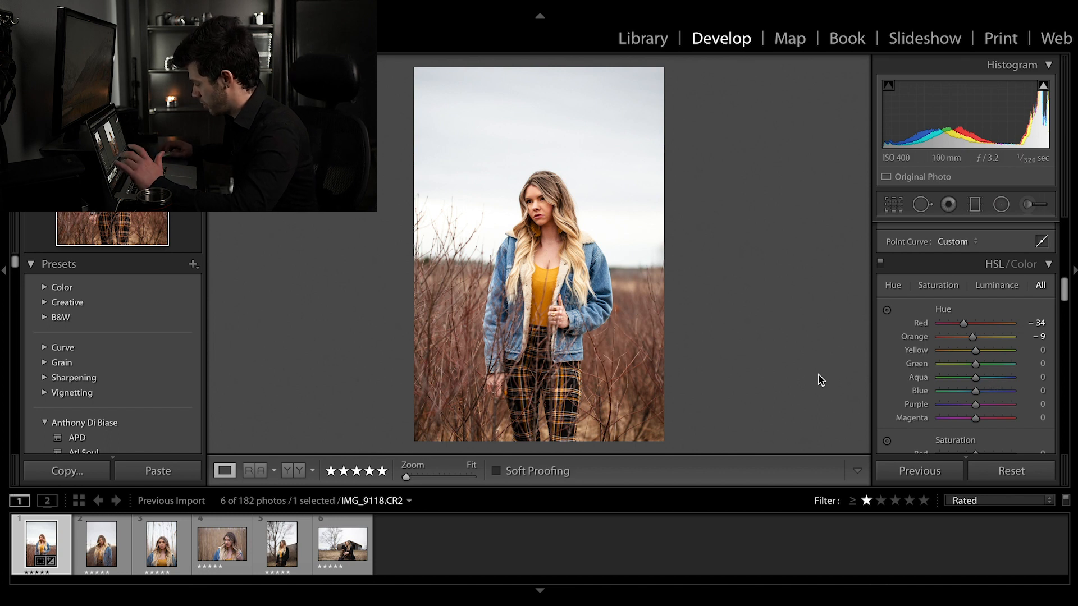
- Try raising the Orange saturation to +15 and reset it to 0
scroll(989, 402, "down", 5)
mouse_move(980, 310)
left_mouse_down()
mouse_move(994, 312)
mouse_move(985, 317)
left_mouse_up()
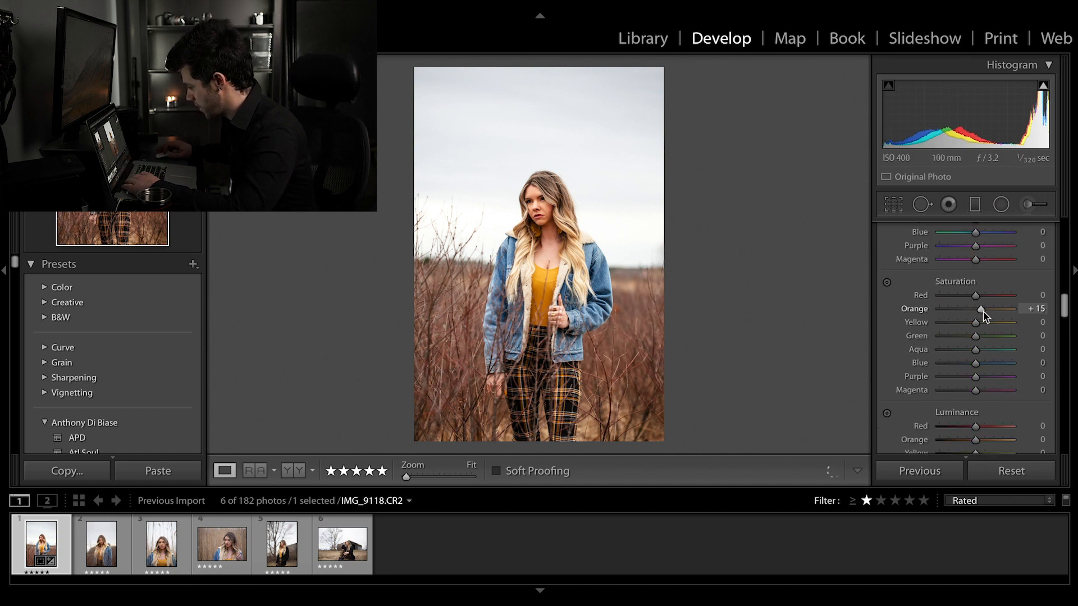
double_click(979, 309)
mouse_move(986, 312)
left_mouse_down()
mouse_move(1009, 308)
mouse_move(925, 312)
mouse_move(1015, 311)
mouse_move(985, 310)
left_mouse_up()
double_click(985, 312)
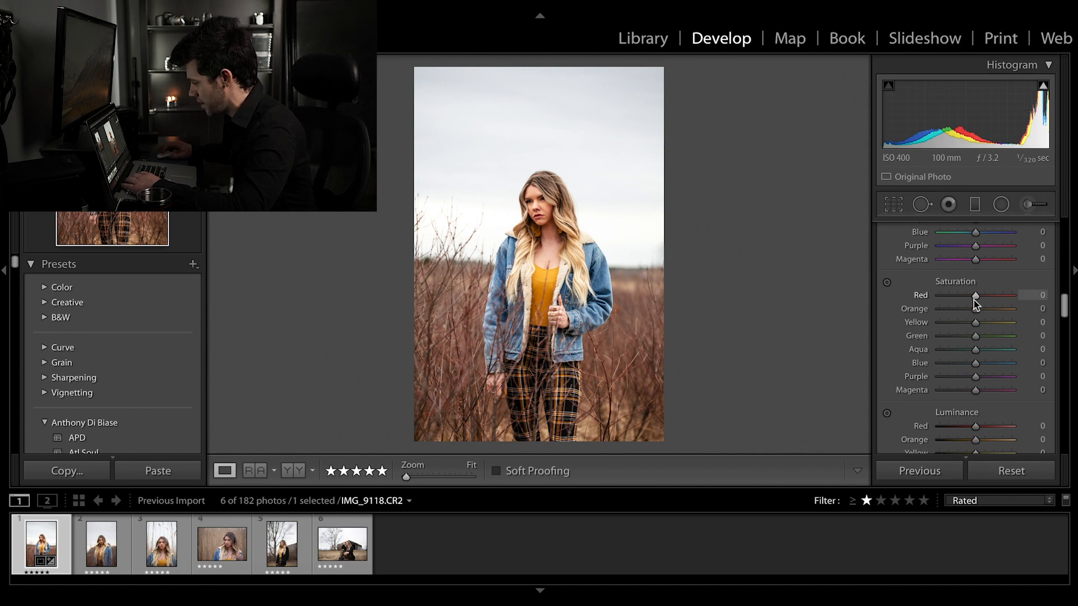
- Brighten the skin tones with Red luminance at +40 and Orange luminance at +21, and compare the photo with its original
scroll(949, 368, "down", 1)
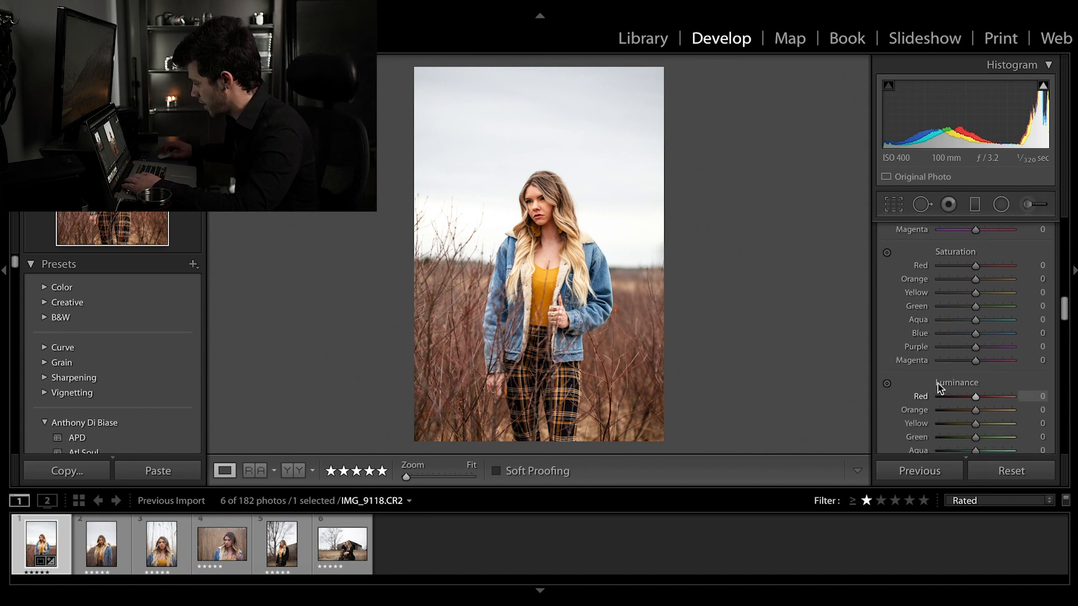
scroll(938, 382, "down", 1)
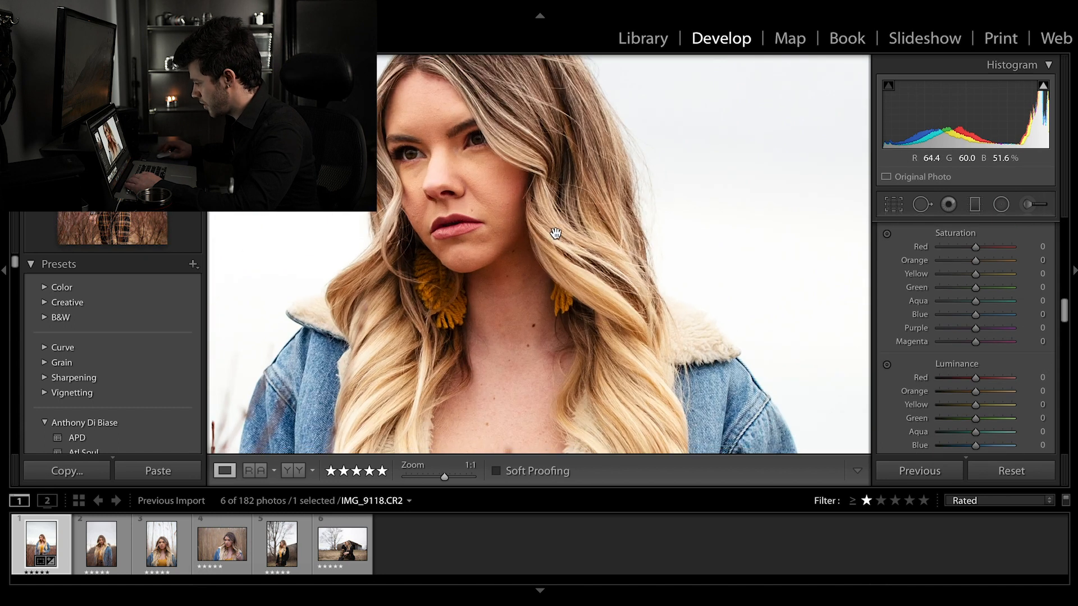
left_click(556, 219)
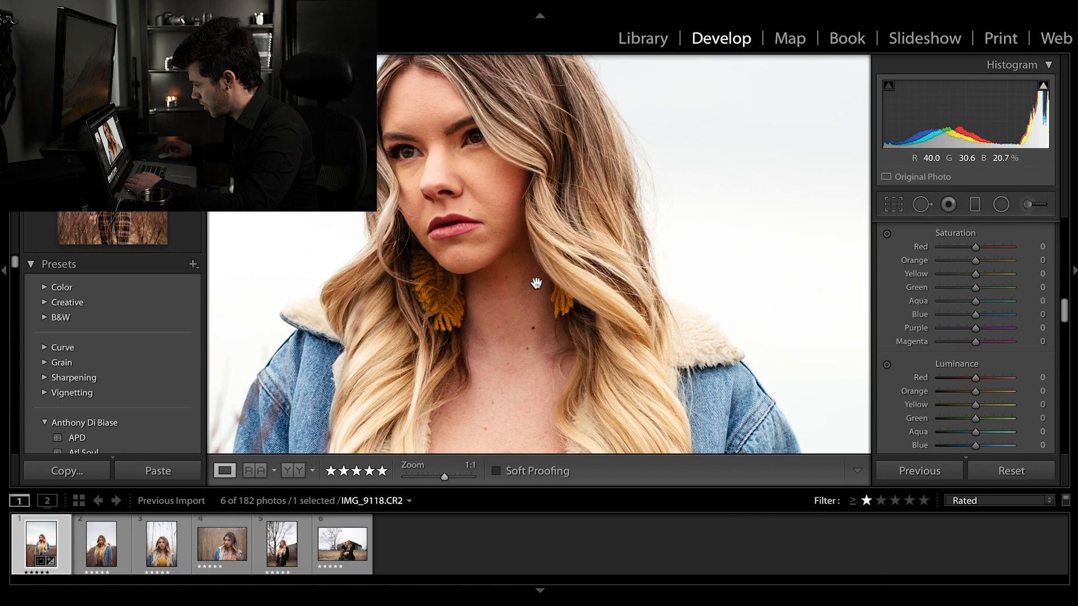
scroll(945, 309, "up", 10)
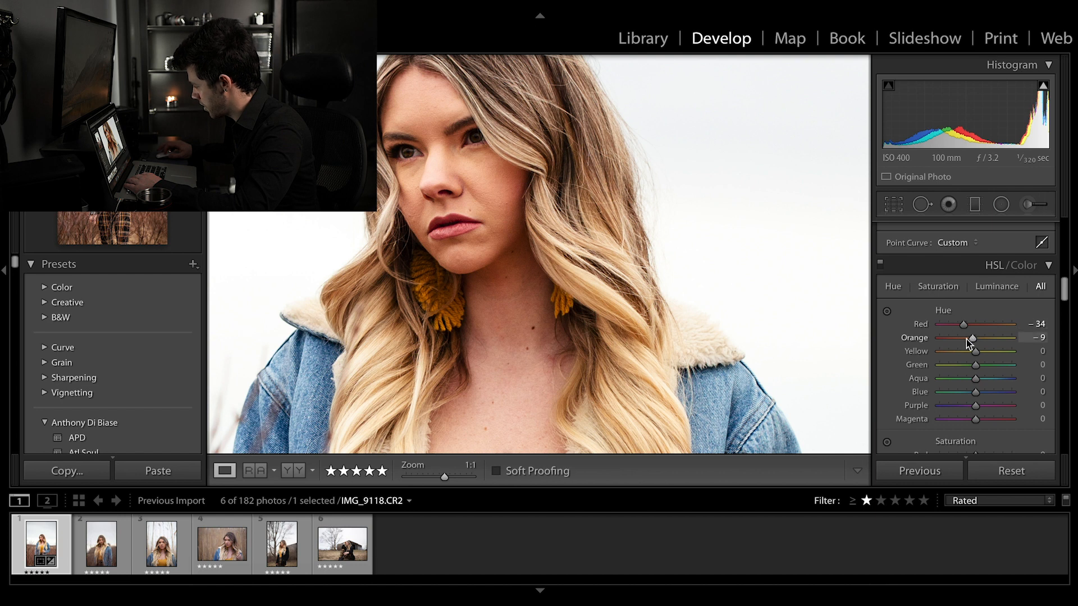
scroll(966, 339, "down", 8)
scroll(925, 291, "up", 8)
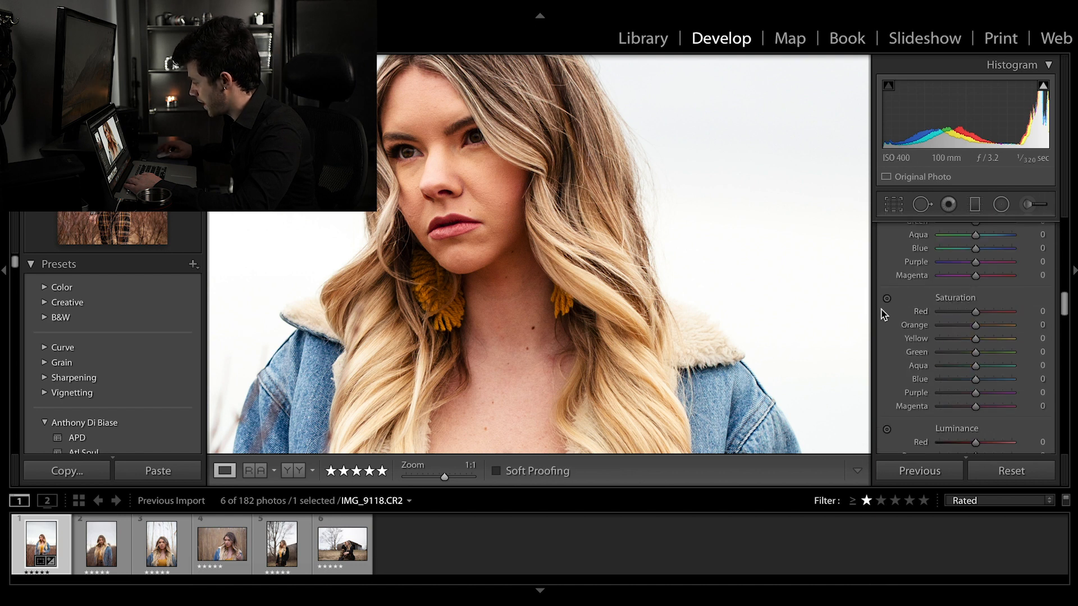
scroll(921, 328, "down", 8)
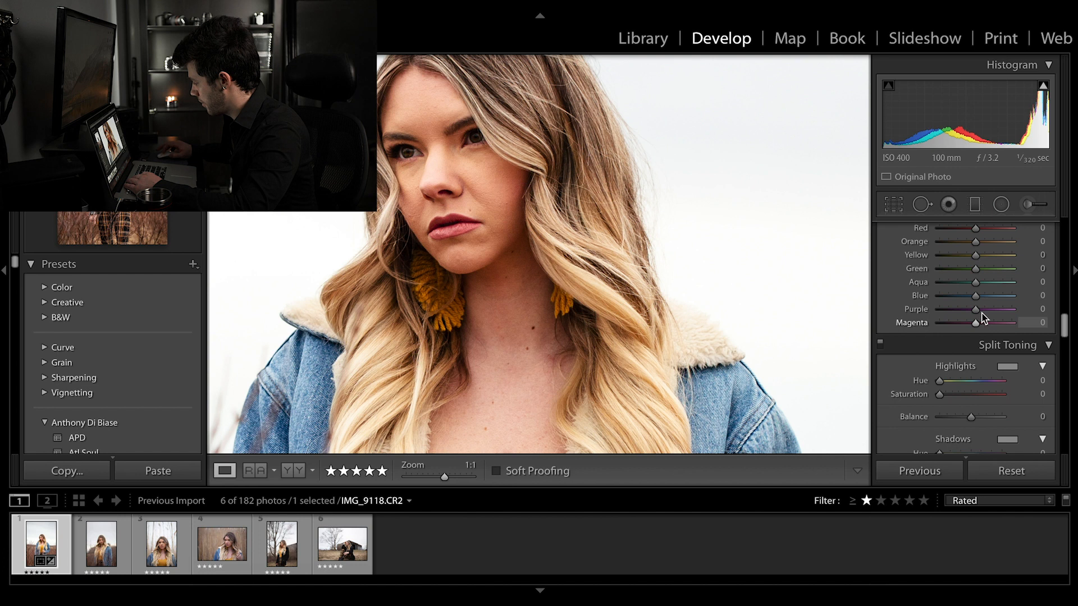
mouse_move(986, 257)
left_mouse_down()
mouse_move(1000, 257)
mouse_move(983, 274)
left_mouse_up()
left_click(814, 275)
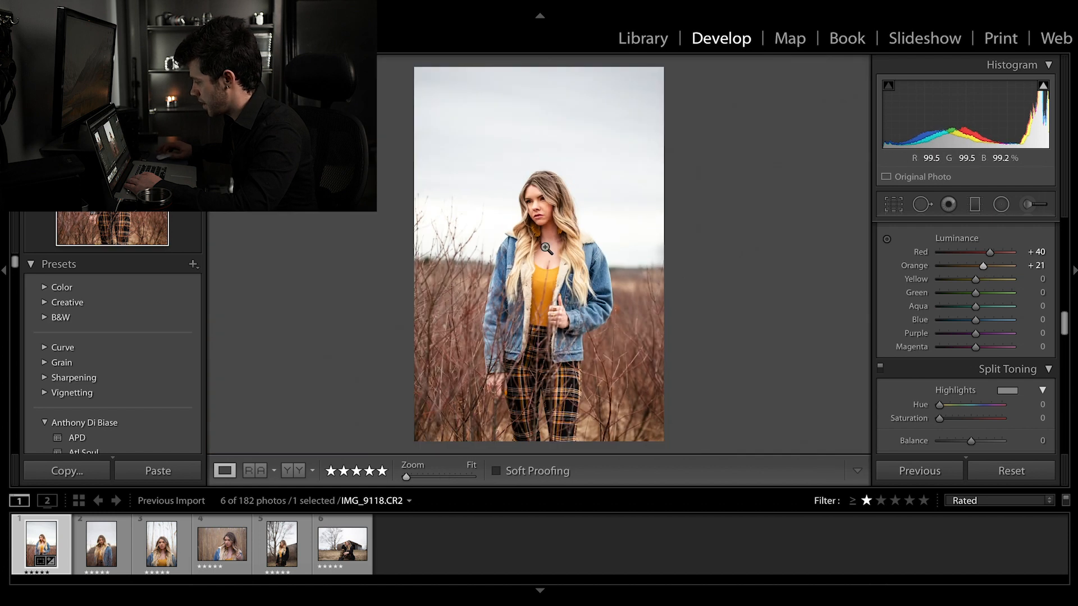
key("backslash")
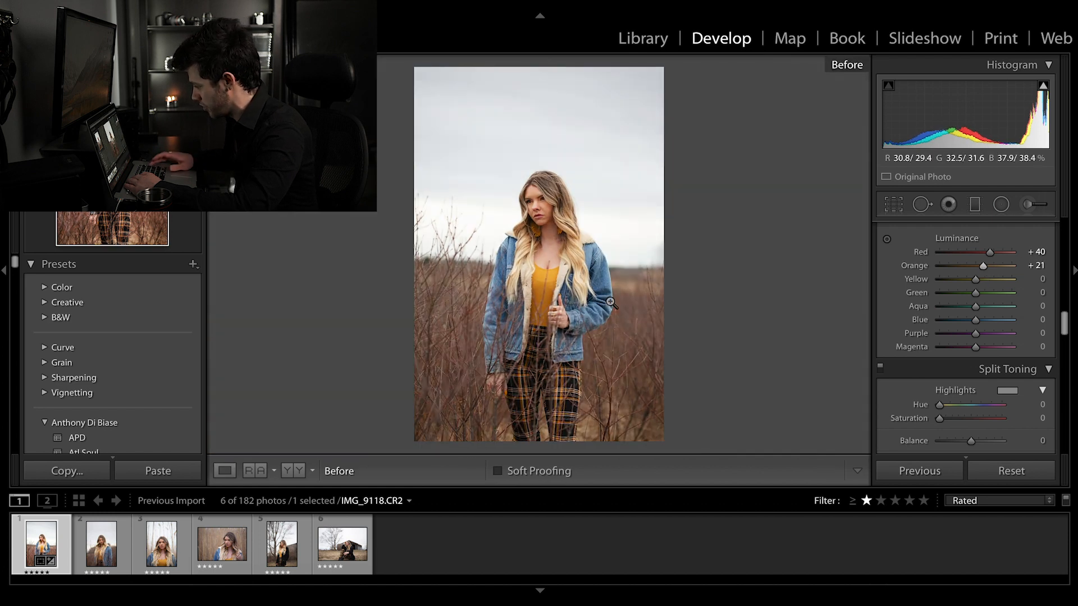
key("backslash")
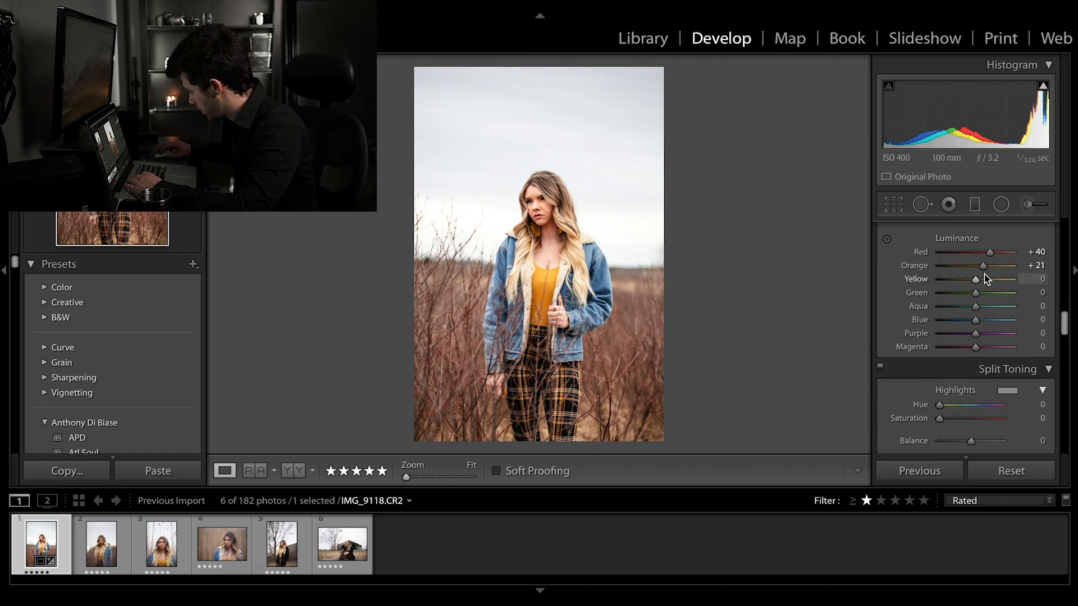
- Set the Red luminance to +10 and the Orange luminance to +27, and reset the Orange hue to 0
left_click_drag(984, 269, 979, 271)
scroll(932, 296, "up", 5)
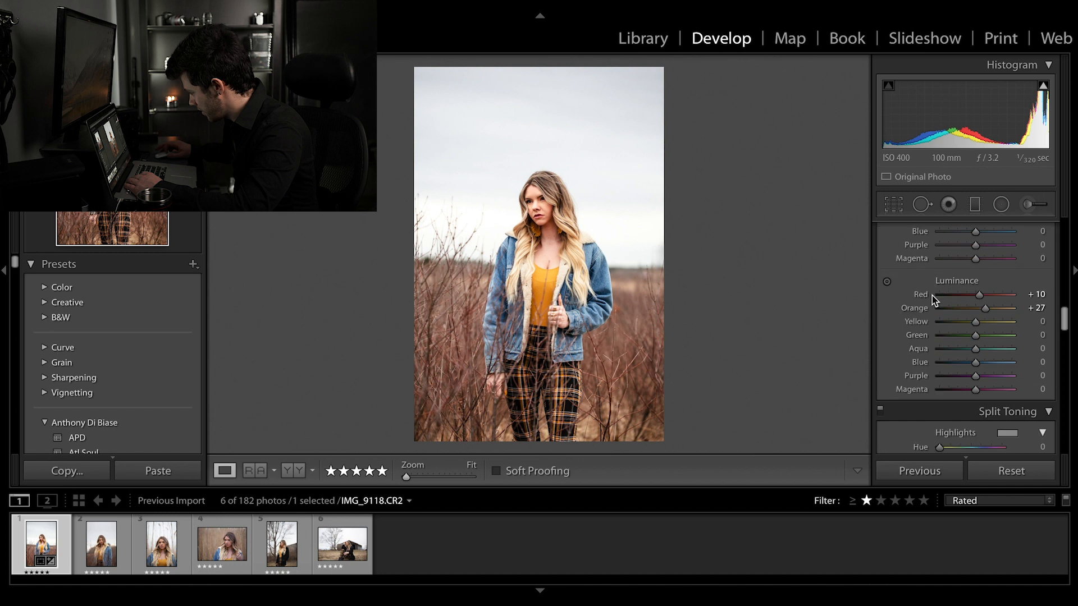
double_click(972, 287)
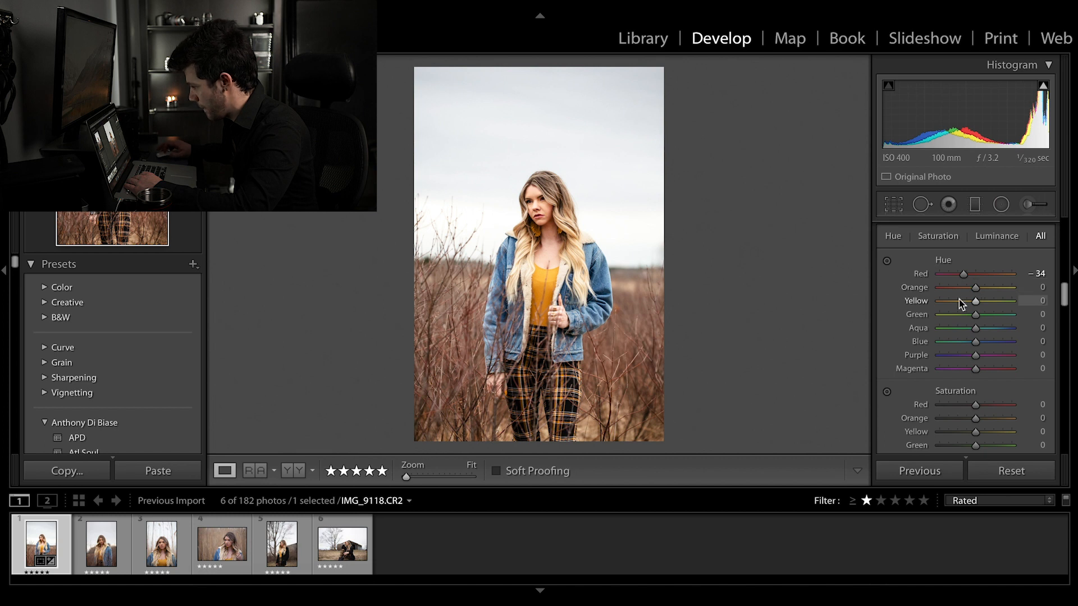
- Review the HSL hue, saturation and luminance settings and compare the photo with the HSL adjustments switched off
scroll(975, 303, "down", 5)
scroll(973, 345, "up", 5)
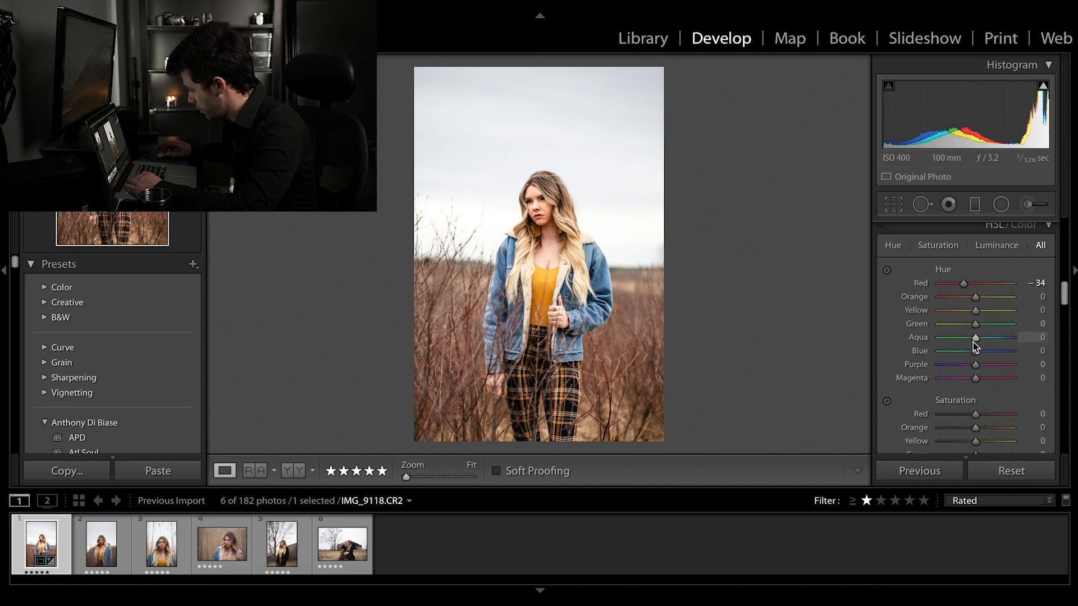
scroll(958, 356, "down", 3)
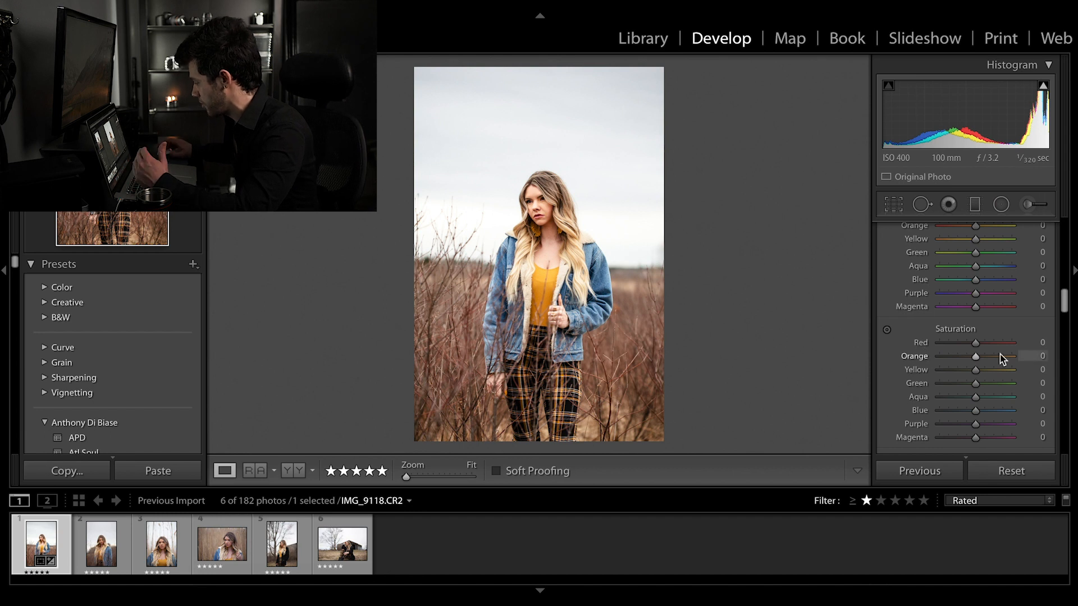
scroll(935, 351, "down", 2)
scroll(935, 351, "down", 2)
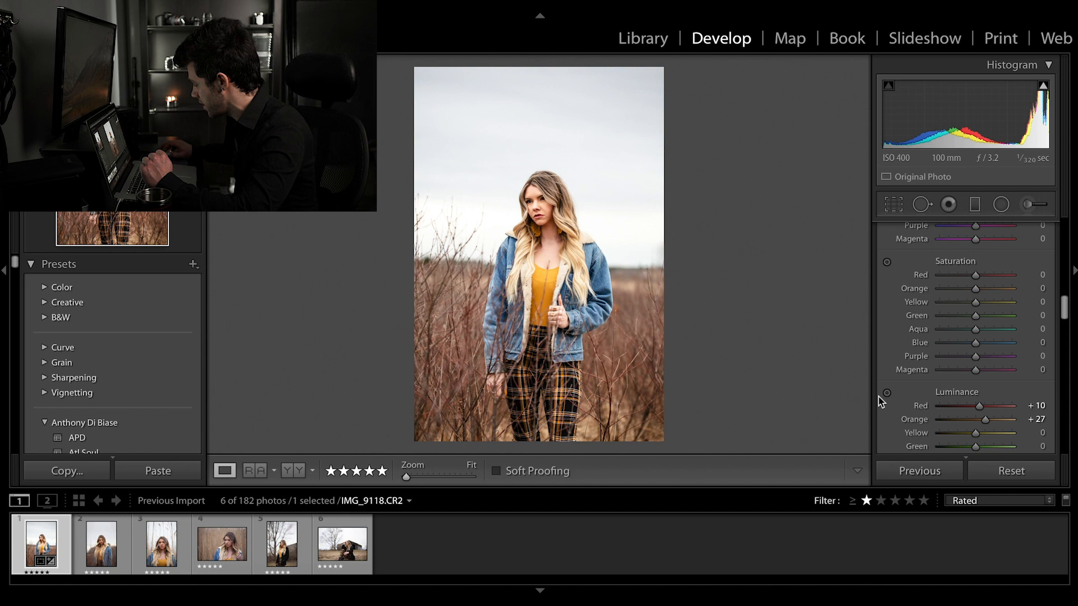
scroll(880, 337, "up", 8)
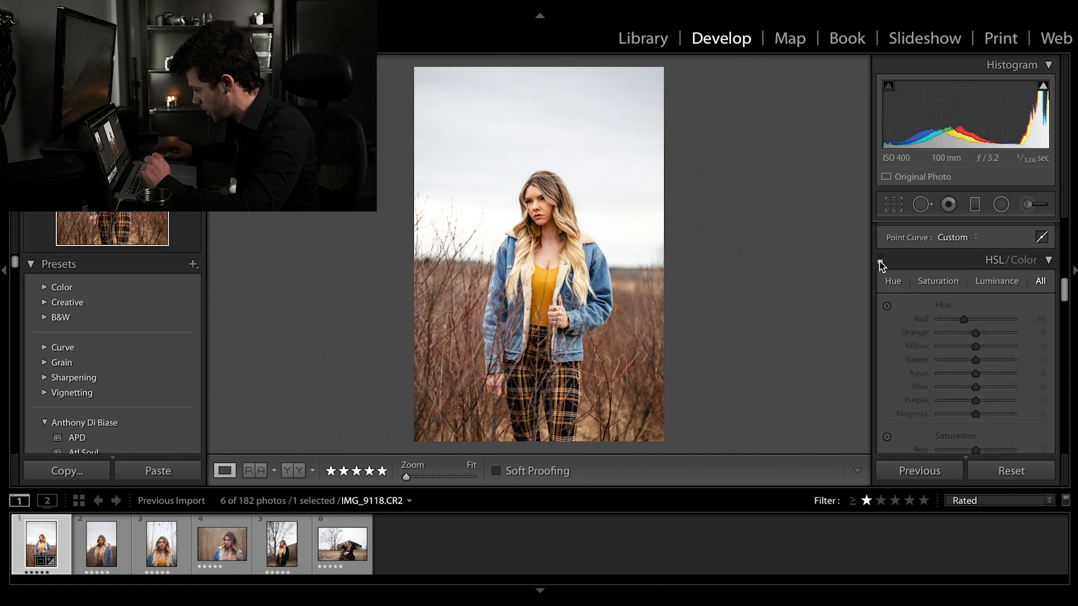
- Switch the HSL adjustments back on and lower the Orange luminance to +14
scroll(897, 305, "down", 10)
scroll(897, 305, "down", 12)
scroll(985, 330, "up", 14)
scroll(992, 409, "down", 2)
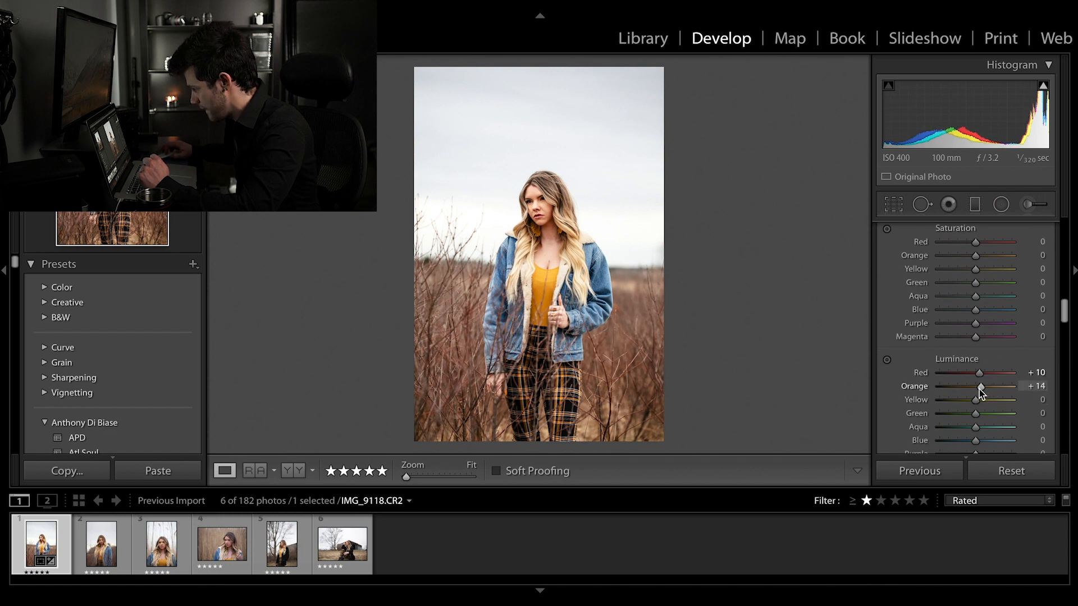
- Shift the Yellow hue to -31 and the Orange hue to -2
scroll(982, 375, "down", 9)
scroll(982, 376, "up", 20)
scroll(982, 377, "down", 2)
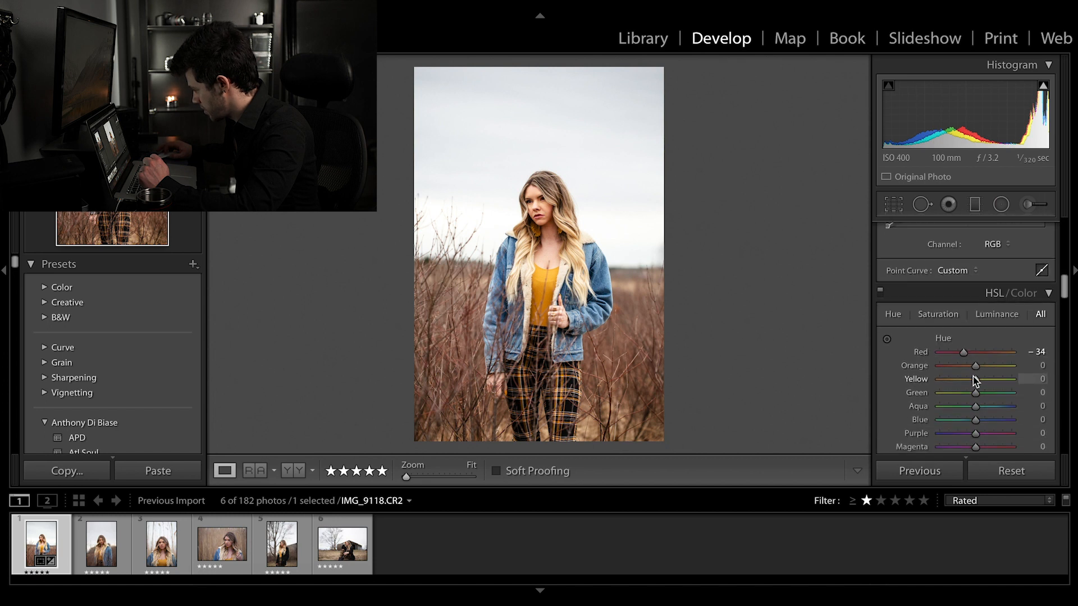
mouse_move(965, 380)
left_mouse_down()
mouse_move(953, 380)
mouse_move(970, 381)
left_mouse_up()
left_click_drag(965, 388, 966, 388)
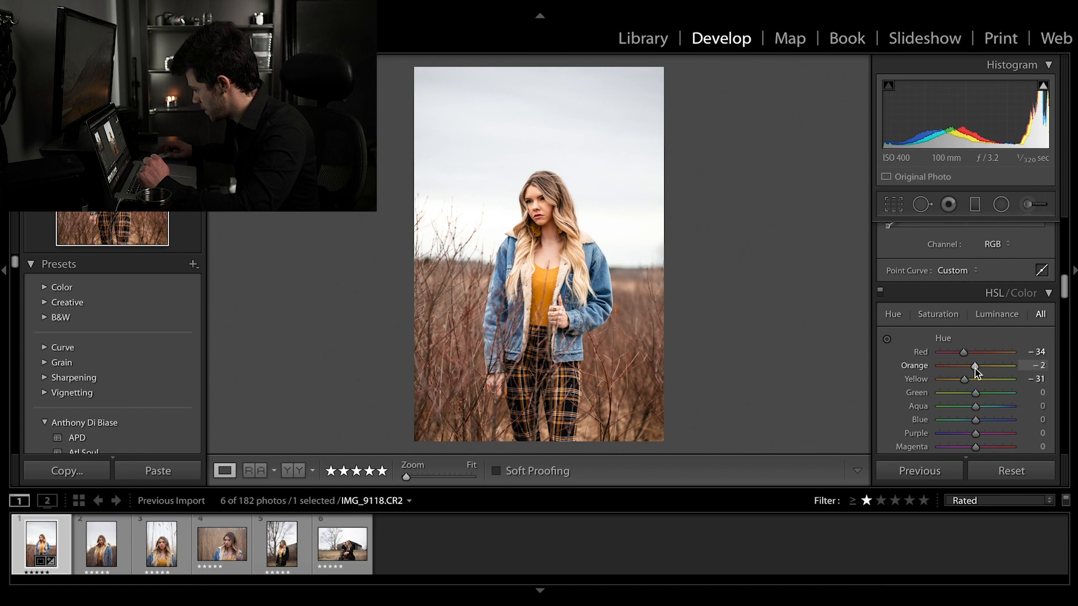
- Compare the photo with and without the HSL adjustments and review the tone curve and hue settings
scroll(976, 372, "down", 5)
left_click_drag(986, 359, 986, 343)
scroll(980, 372, "down", 1)
scroll(957, 326, "up", 5)
left_click(881, 274)
left_click(881, 275)
scroll(917, 274, "up", 3)
scroll(917, 274, "up", 5)
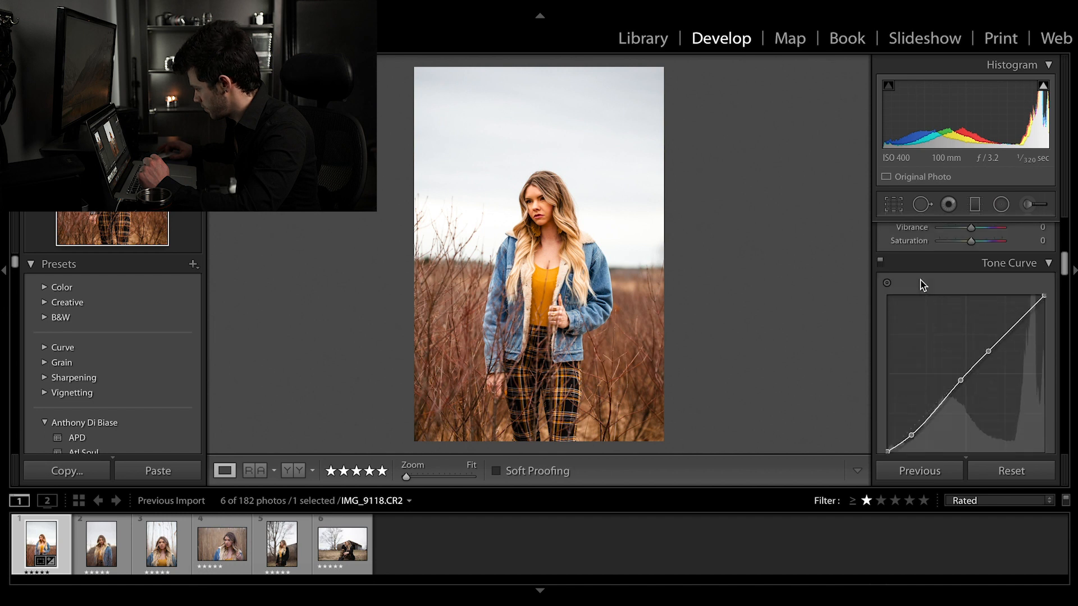
scroll(975, 380, "down", 12)
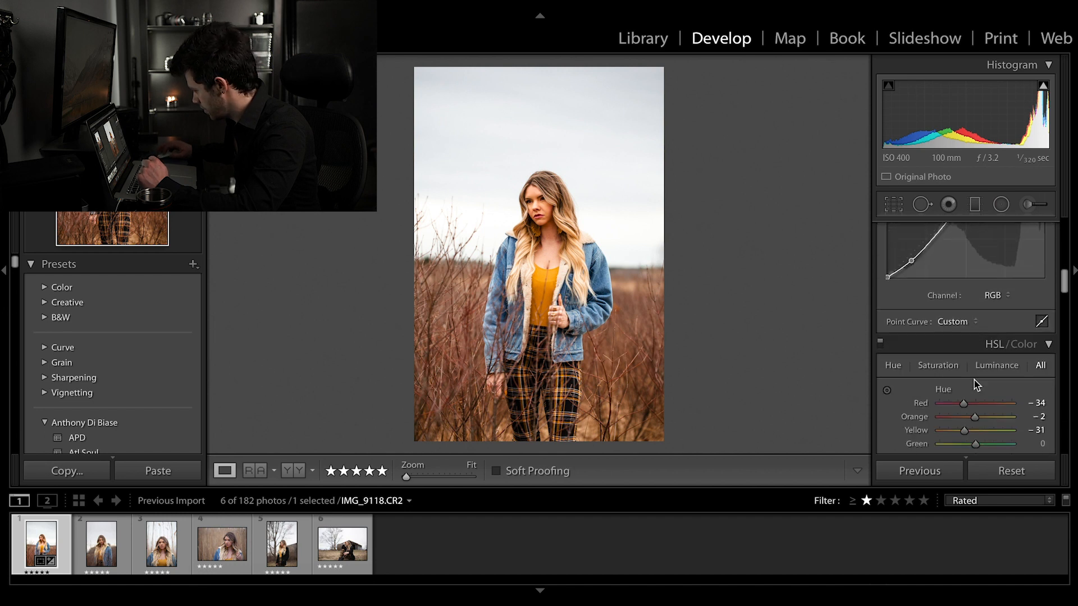
left_click_drag(987, 365, 982, 352)
- Try a warm split-toning tint on the highlights at hue 37 and saturation 22, and reduce its saturation to 11
scroll(978, 371, "down", 8)
scroll(978, 384, "up", 3)
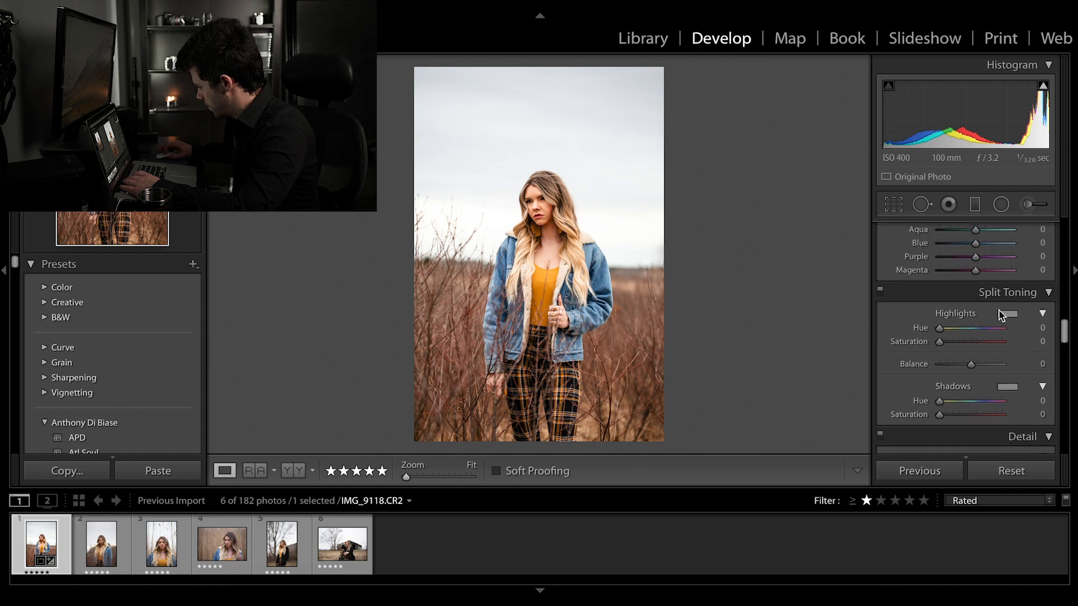
left_click(1009, 314)
left_click(740, 337)
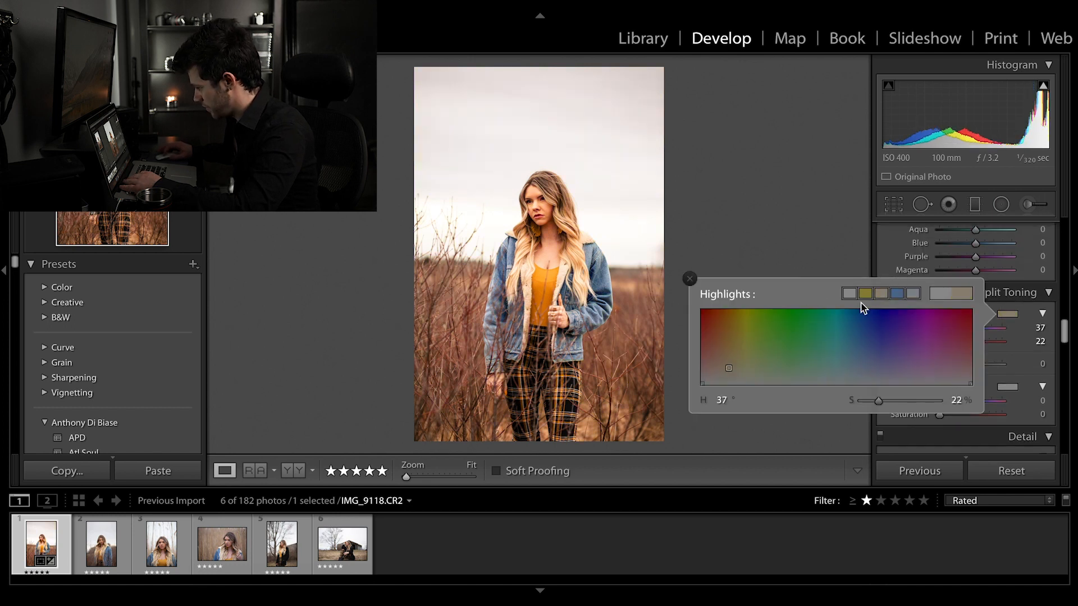
left_click(739, 357)
left_click_drag(744, 370, 717, 376)
left_click(689, 279)
- Try a teal highlight tint at hue 155 and saturation 41, and switch split toning off
left_click_drag(940, 329, 967, 329)
left_click_drag(965, 331, 967, 333)
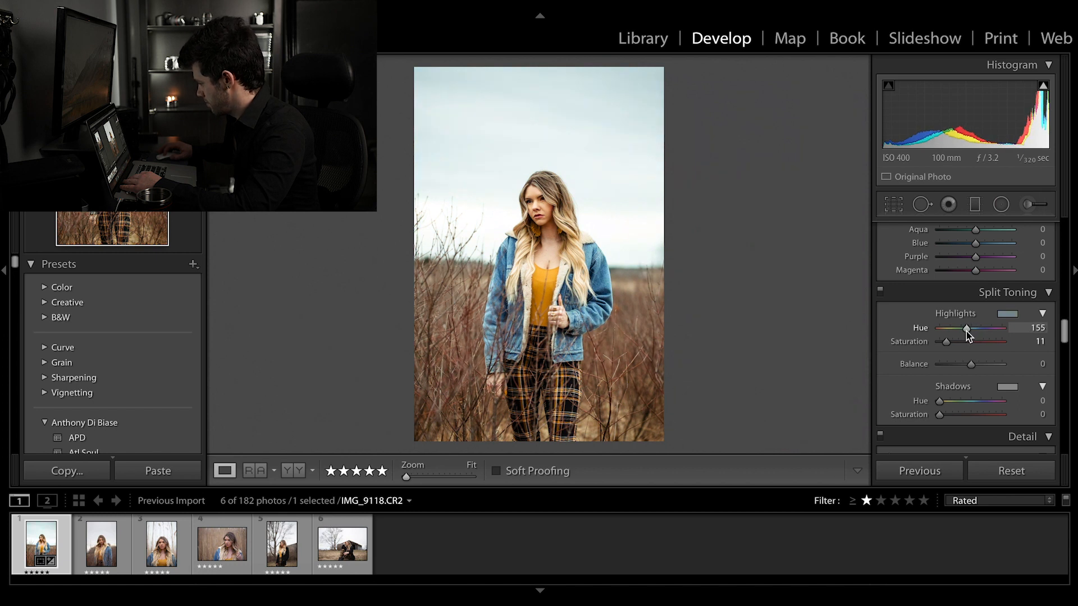
left_click(965, 342)
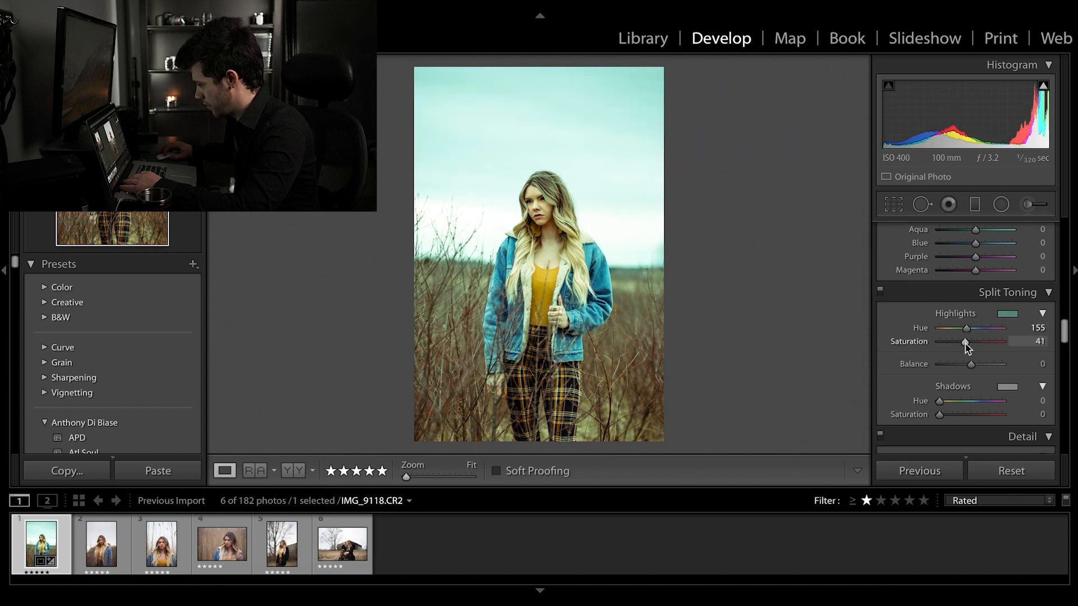
left_click(881, 291)
- Set the sharpening amount to about 60, and try the lens profile corrections before disabling them again
scroll(914, 342, "down", 5)
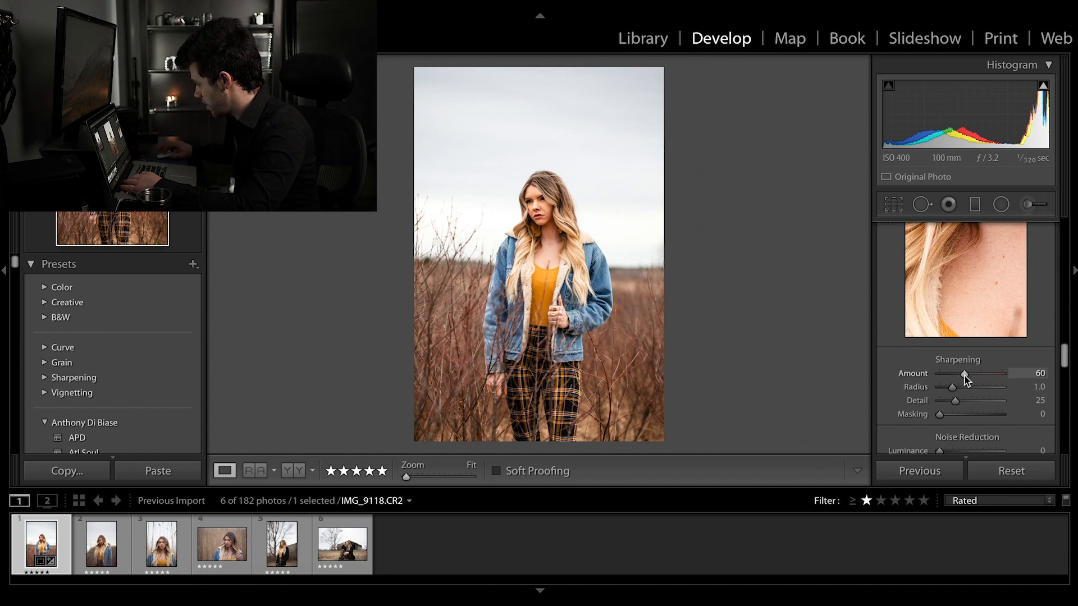
left_click_drag(965, 375, 966, 375)
scroll(887, 376, "down", 8)
left_click(914, 397)
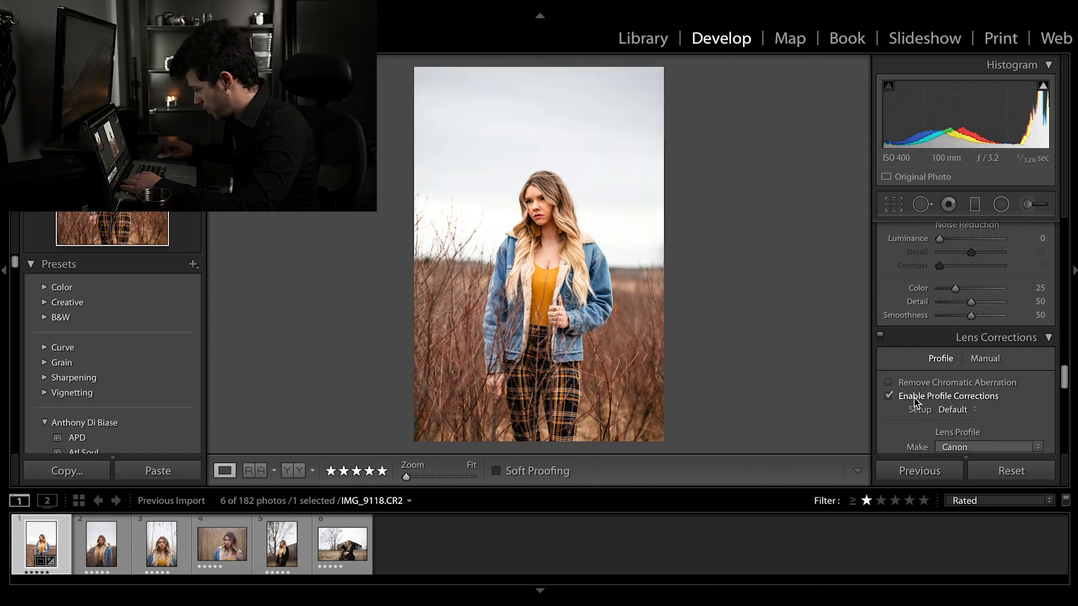
left_click(915, 397)
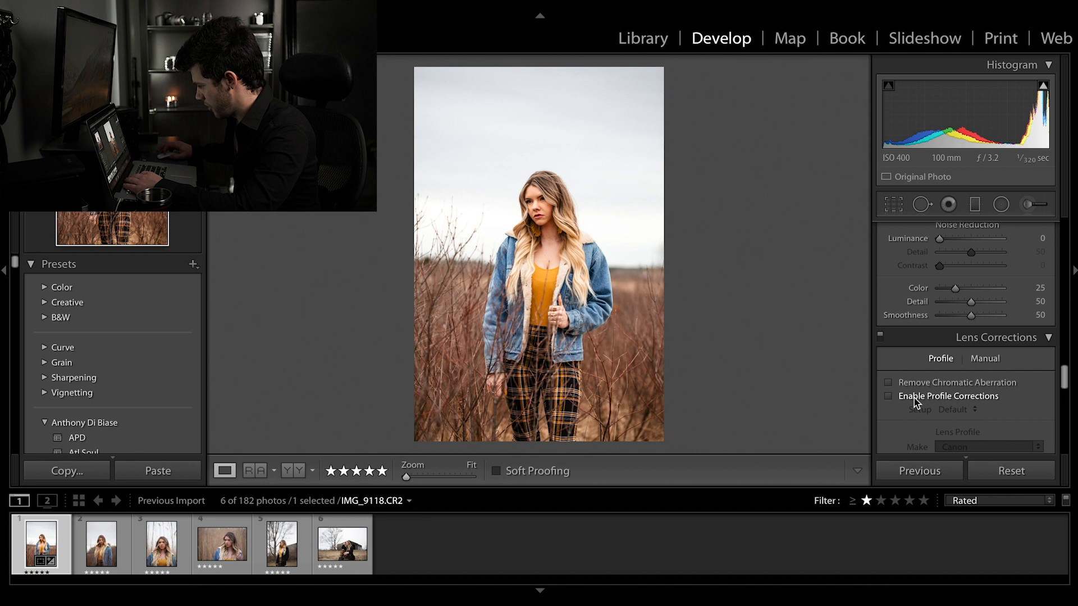
- Darken the brush on both sides of the lower field with a Burn adjustment brush at -0.50 exposure
left_click(1033, 208)
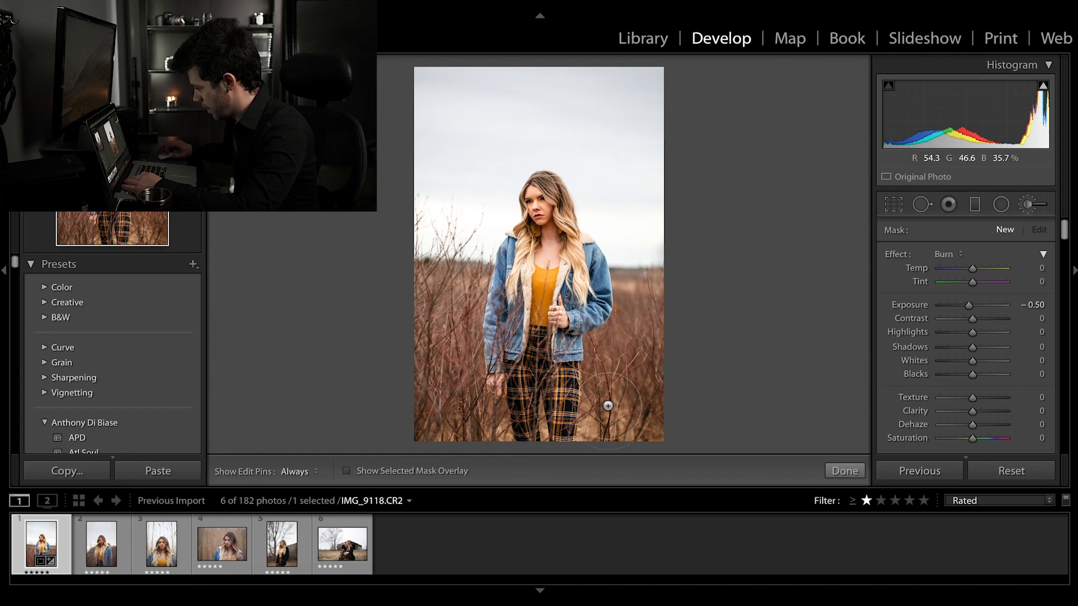
key("h")
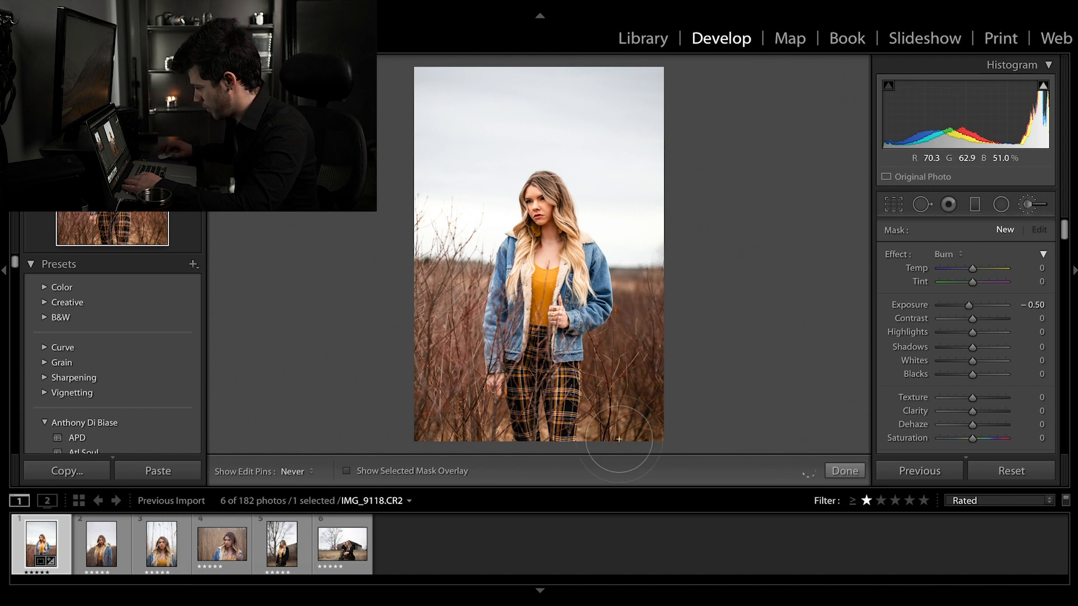
left_click_drag(618, 405, 627, 438)
key("h")
key("h")
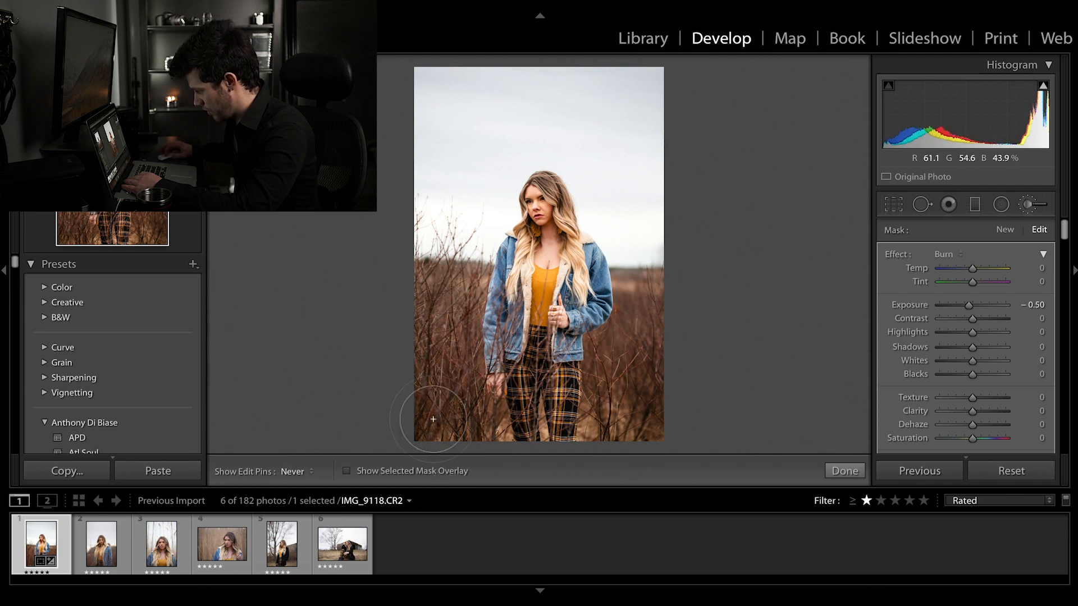
key("h")
key("h")
key("h")
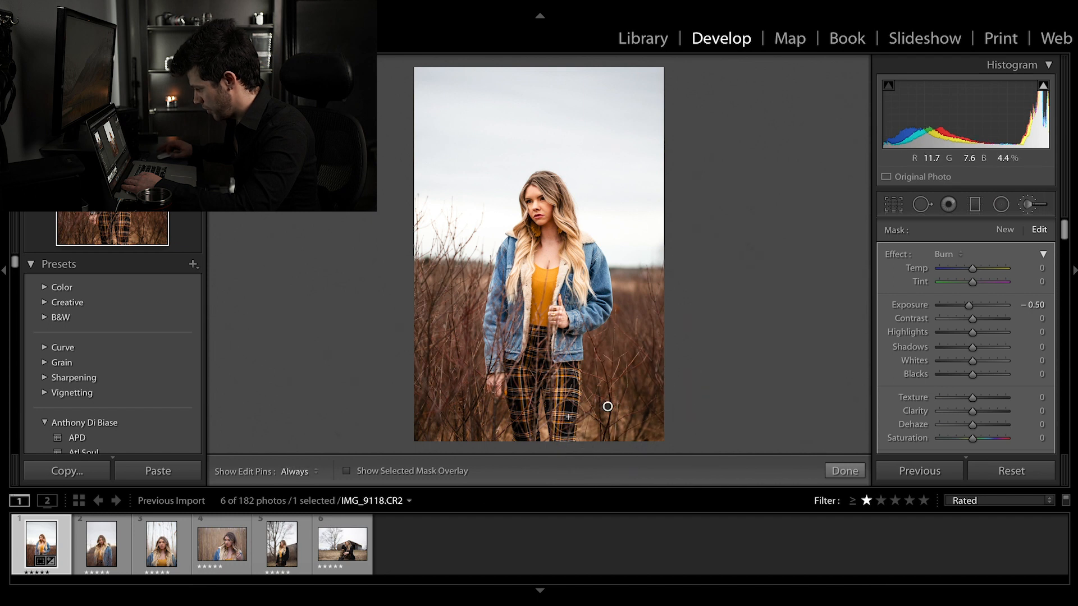
key("h")
key("h")
key("h")
key("h")
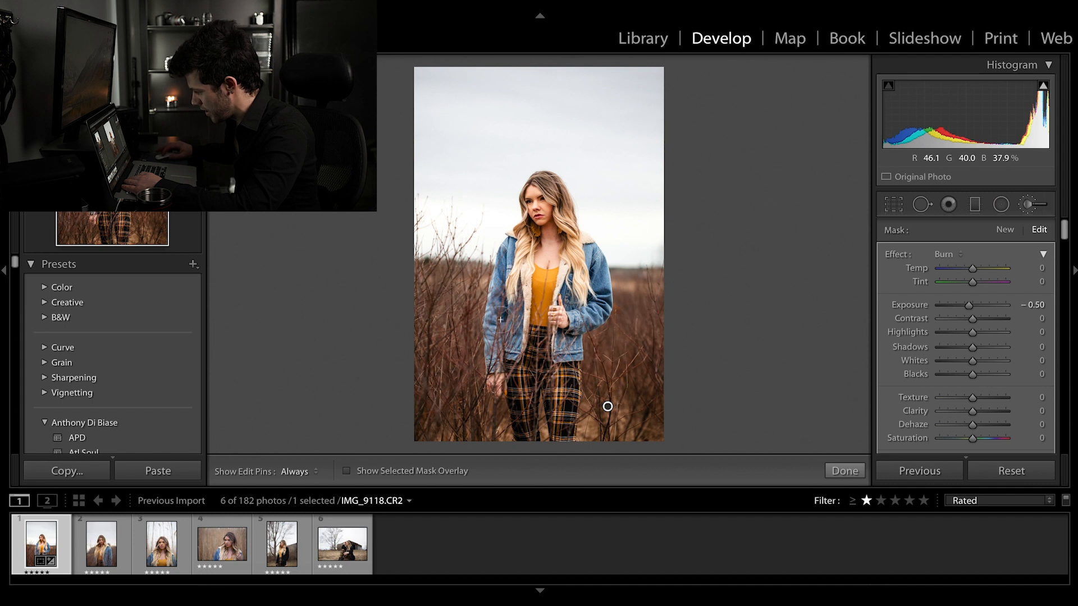
key("h")
key("h")
key("h")
key("h")
key("h")
key("h")
key("h")
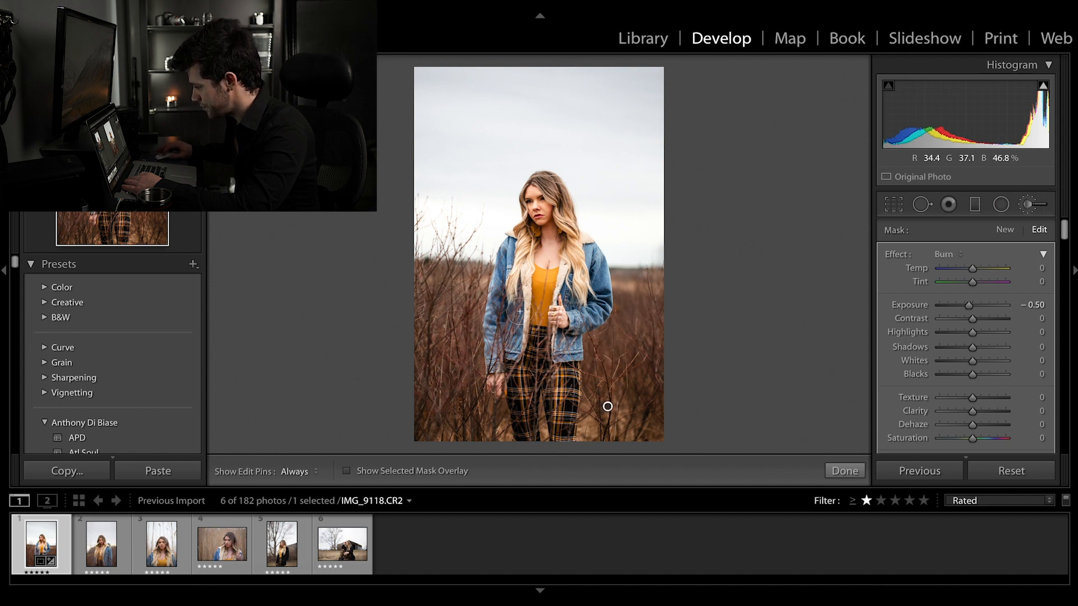
key("h")
key("h")
key("h")
key("h")
key("h")
key("h")
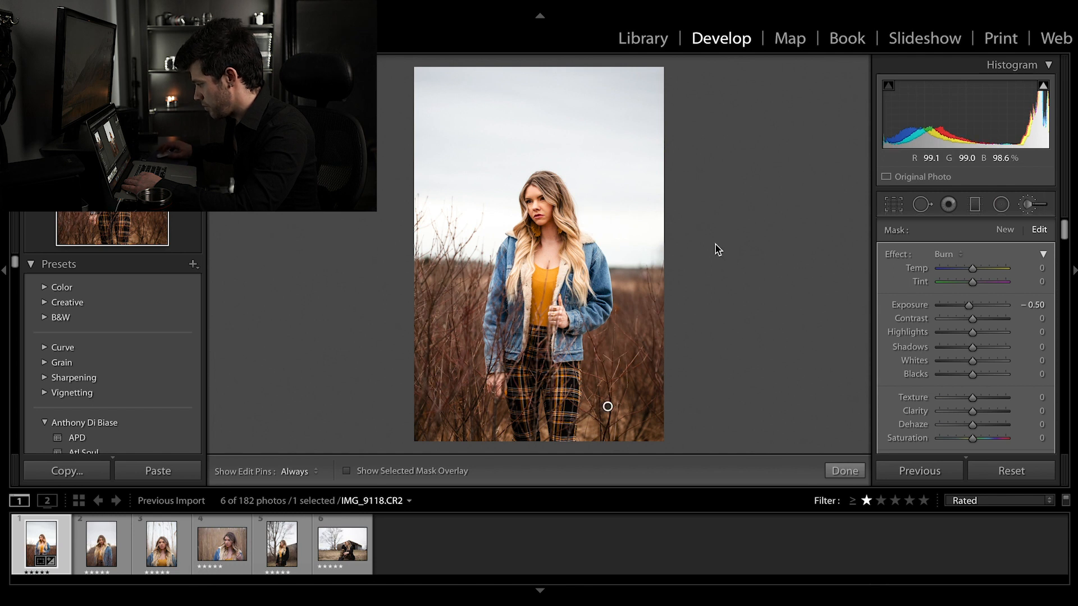
- Finish the burn mask and leave the adjustment brush
left_click(844, 471)
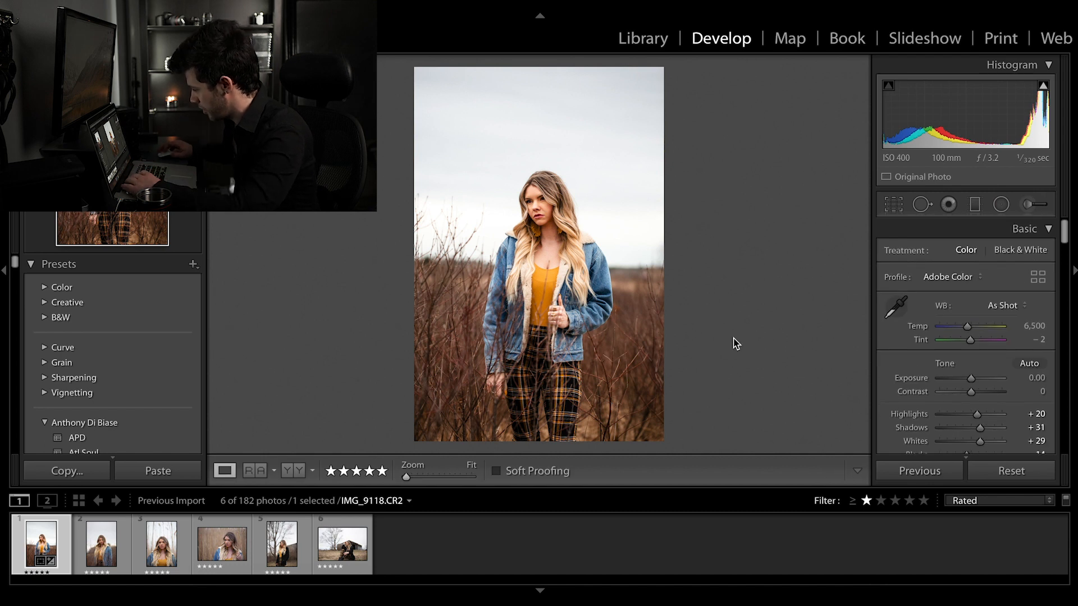
left_click(1029, 205)
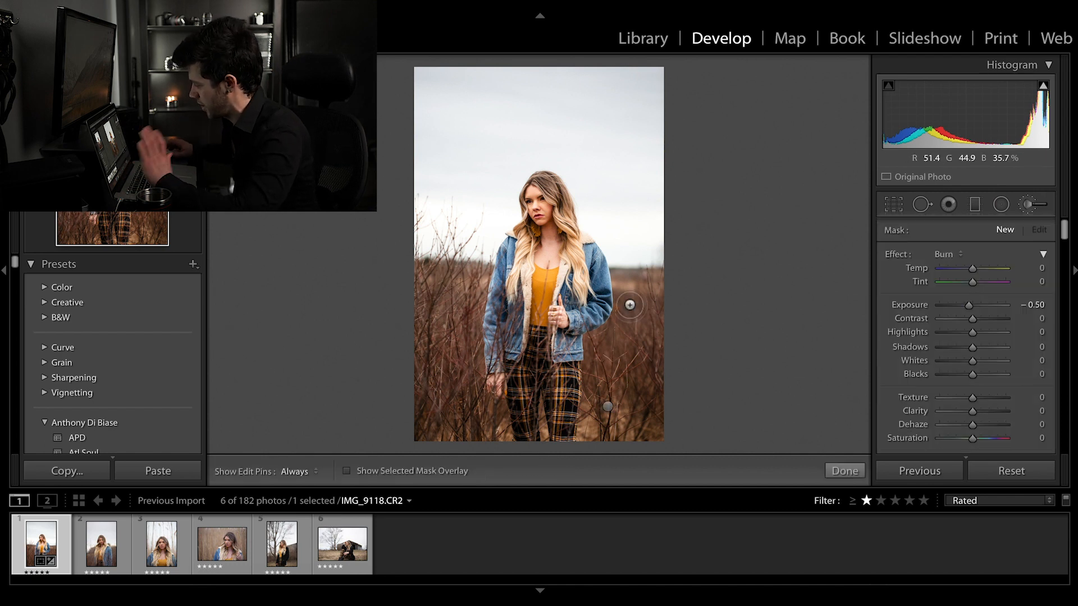
left_click(845, 471)
- Prepare a new adjustment brush for the woman's face with the FACE CLEAN effect and its exposure set to 0.20
left_click(539, 315)
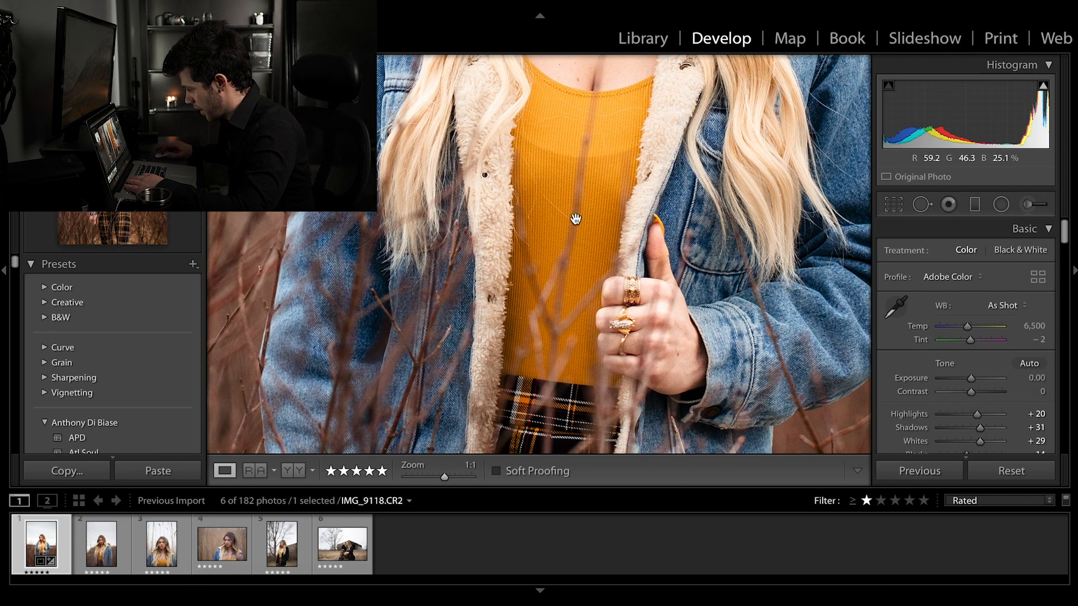
left_click_drag(562, 258, 562, 230)
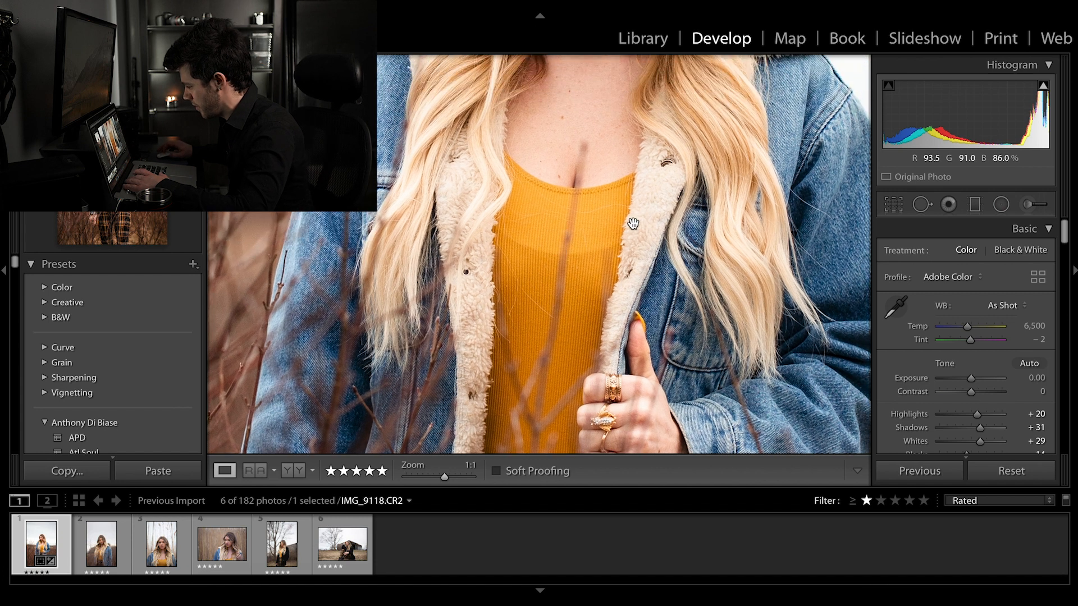
left_click_drag(588, 134, 590, 178)
left_click_drag(587, 137, 599, 201)
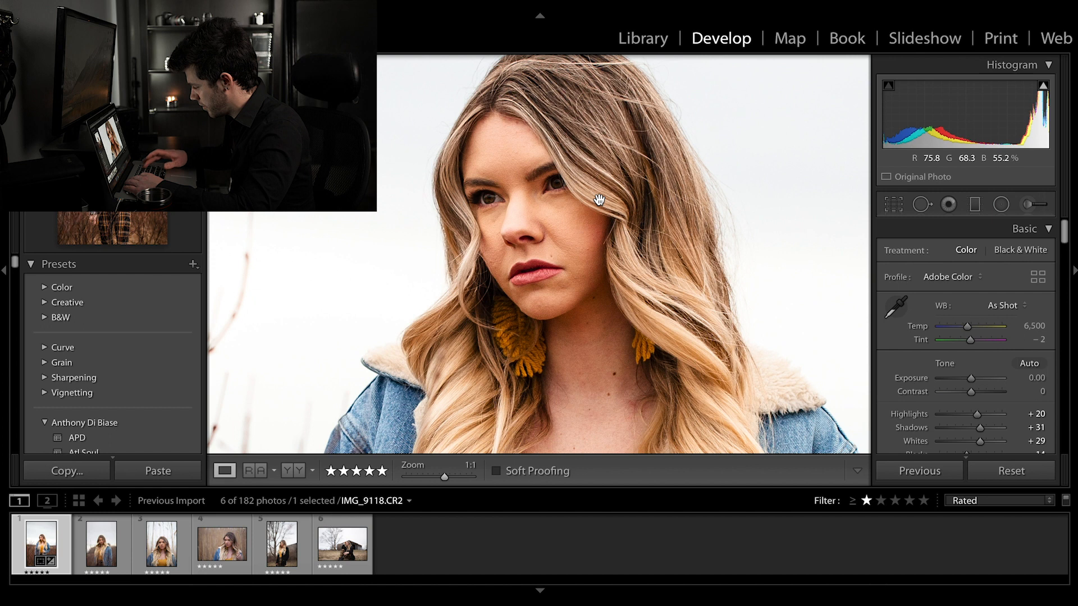
key("super+equal")
key("super+minus")
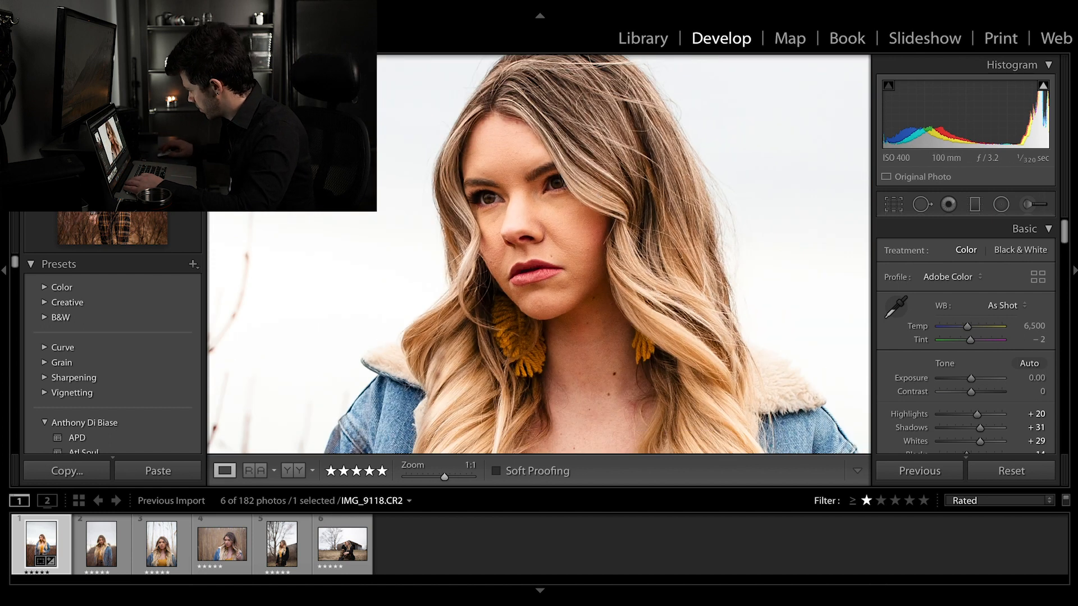
left_click(1039, 204)
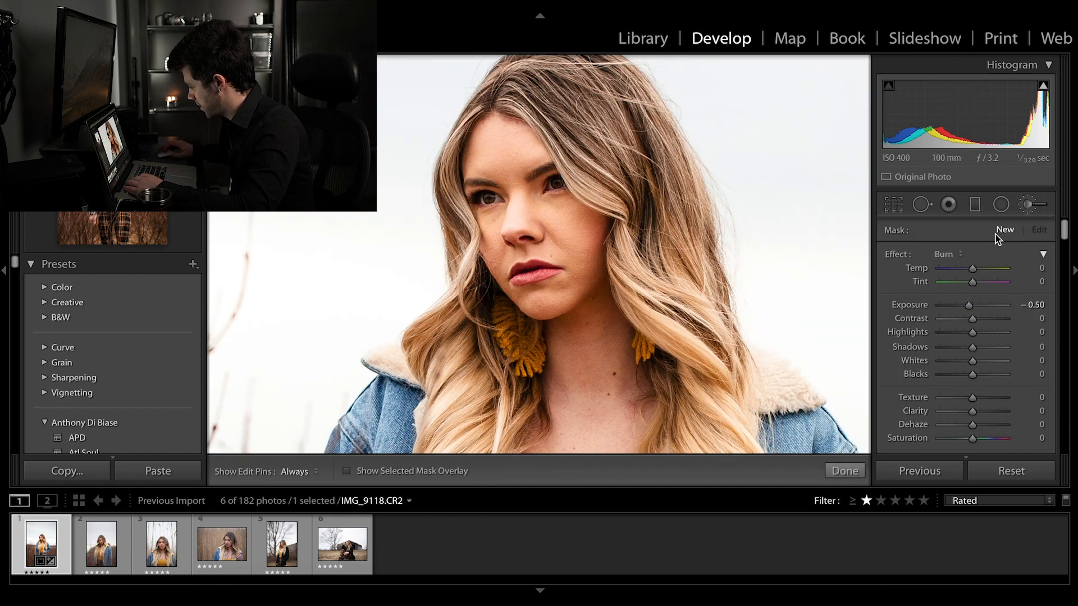
left_click(945, 257)
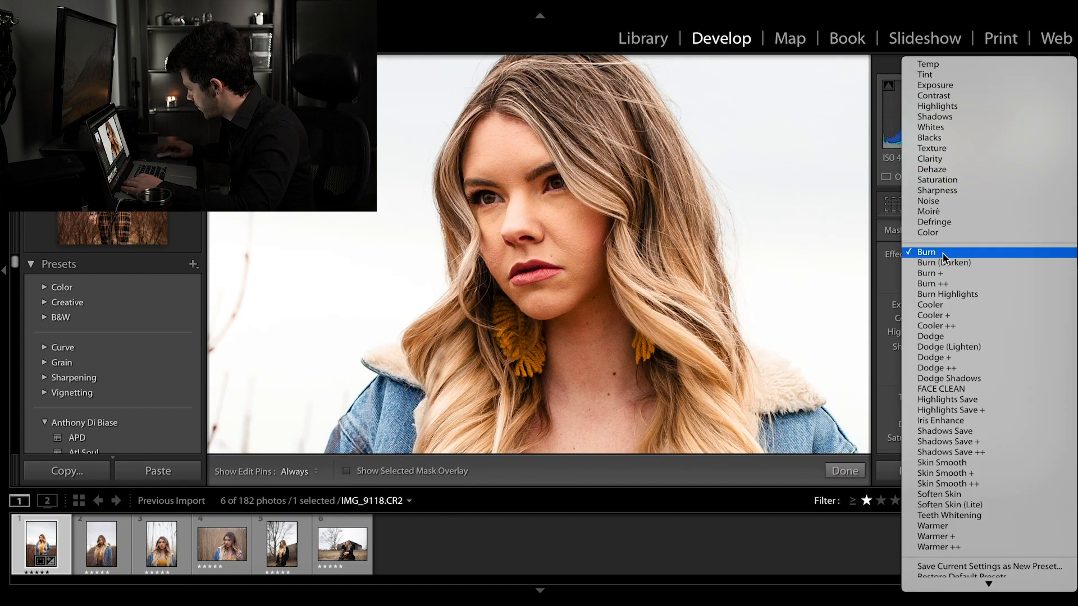
left_click(957, 388)
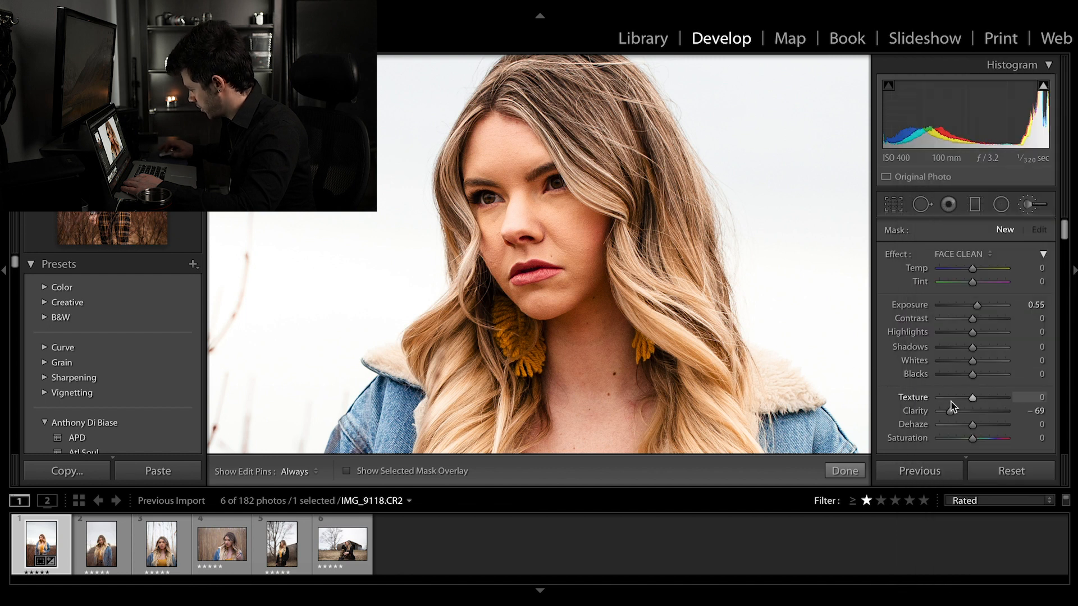
left_click(1035, 305)
type("0.20")
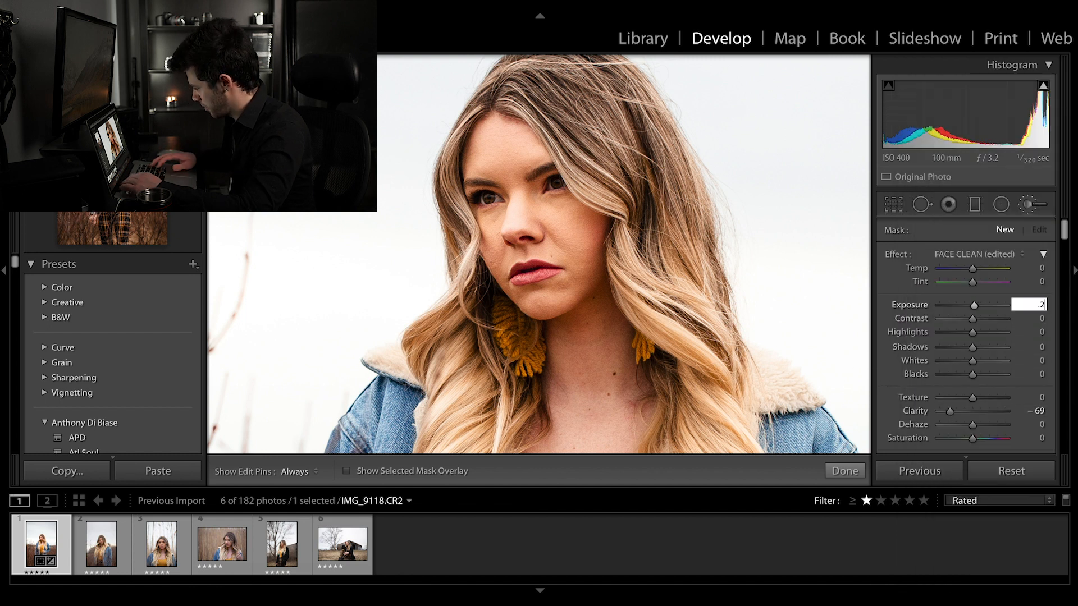
key("Return")
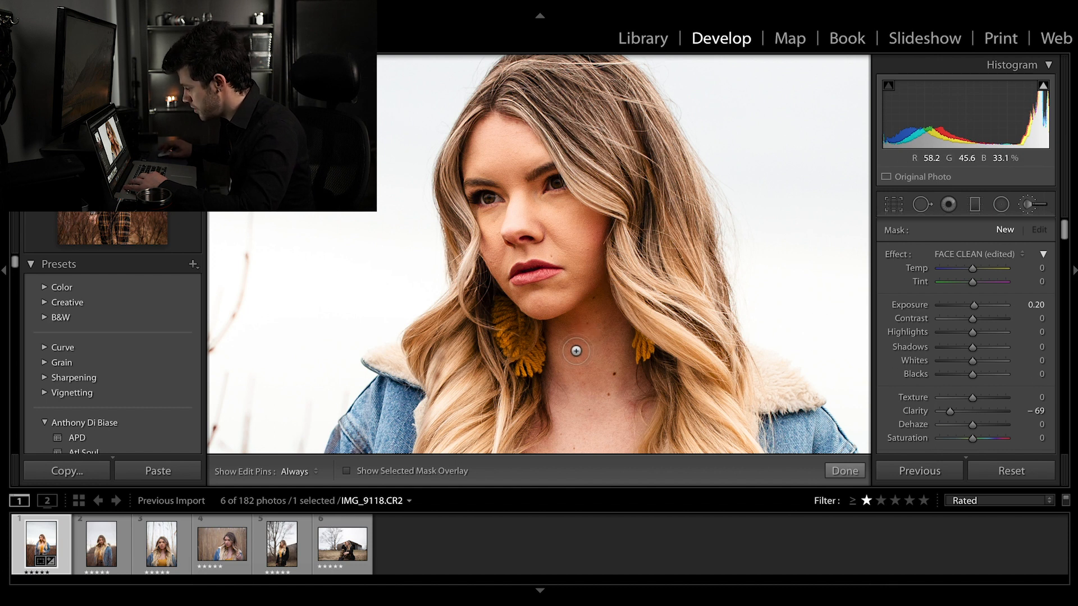
- Paint the skin-smoothing mask over the woman's neck, chest and face, toggling the edit pins as needed
left_click_drag(569, 343, 571, 342)
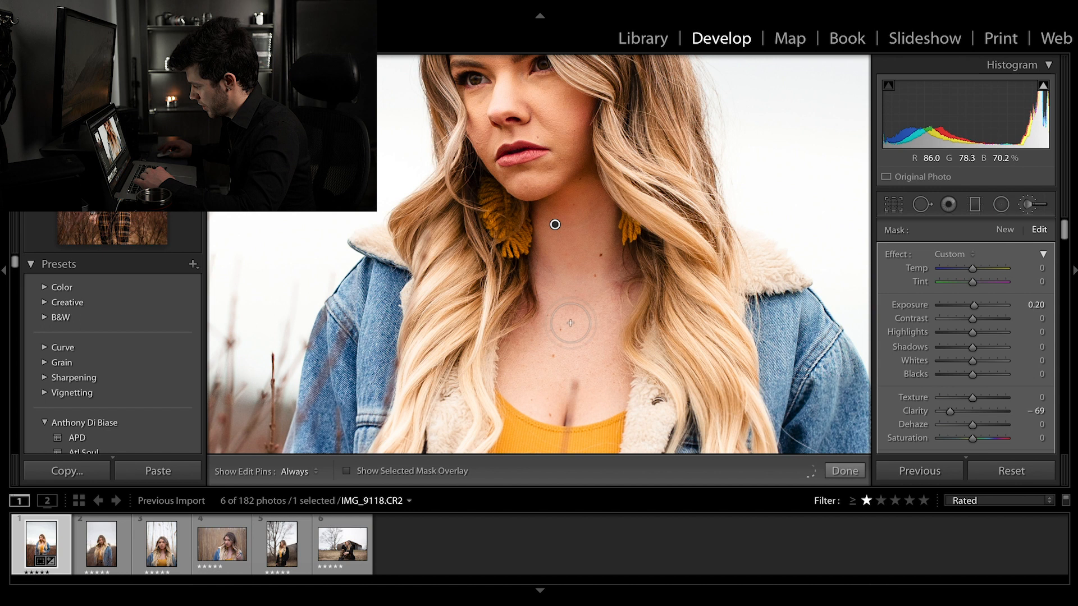
key("h")
mouse_move(541, 367)
left_mouse_down()
mouse_move(582, 352)
mouse_move(585, 403)
mouse_move(593, 373)
left_mouse_up()
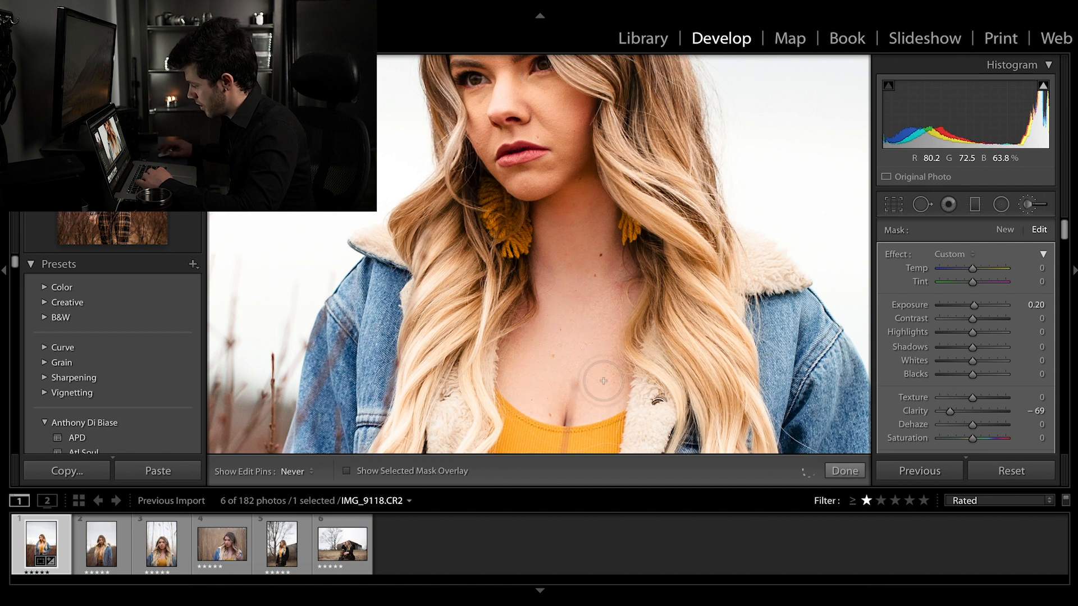
key("h")
left_click_drag(584, 197, 621, 379)
key("h")
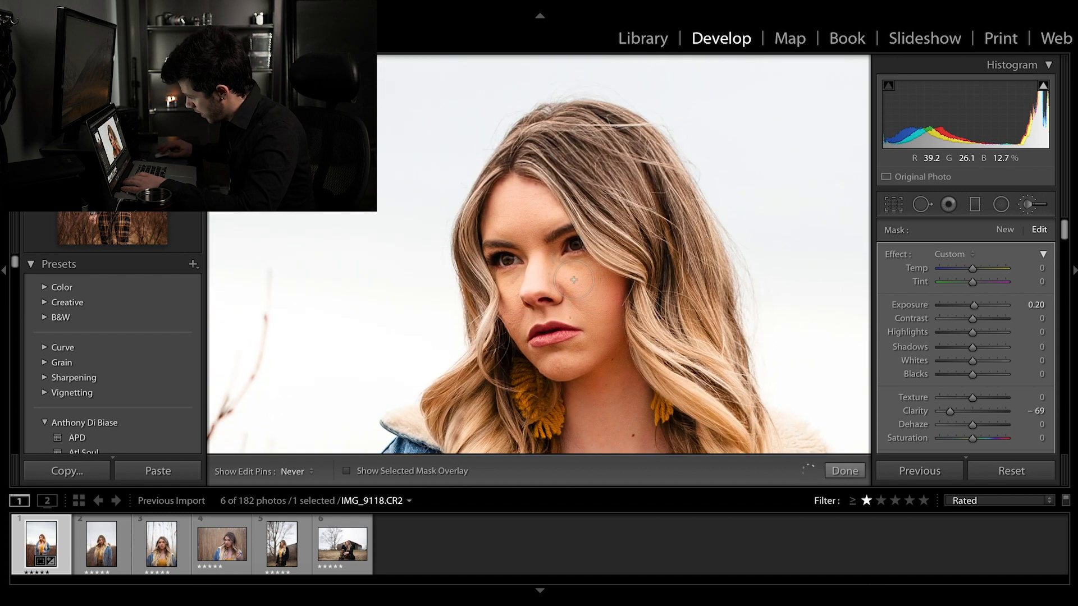
key("h")
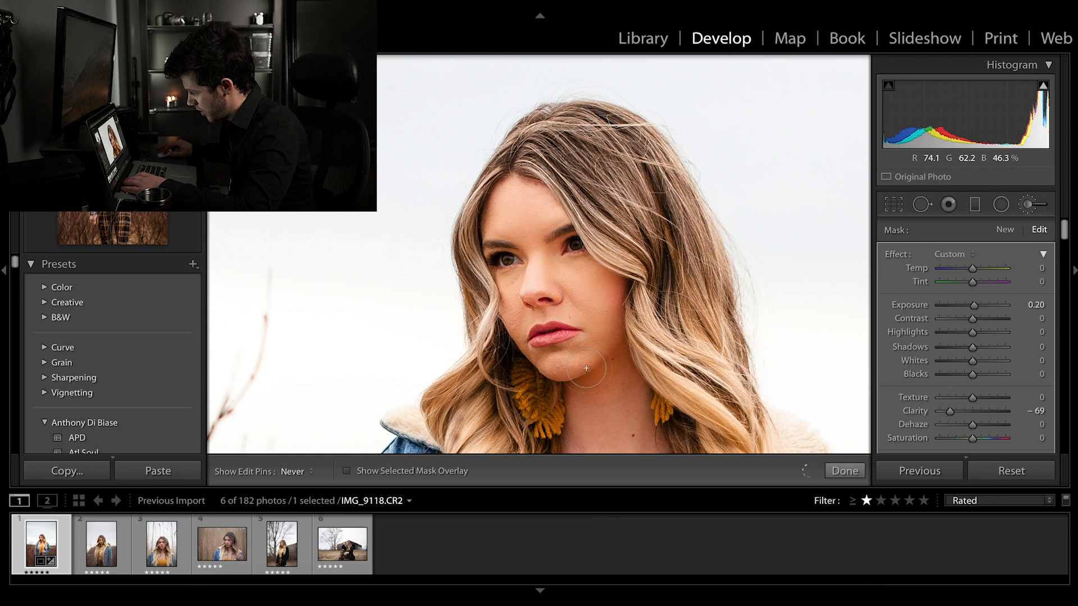
- Erase the skin-smoothing mask from the lips and eyes, and finish the brush
key("h")
key("alt")
mouse_move(525, 370)
left_mouse_down()
mouse_move(516, 371)
mouse_move(533, 388)
left_mouse_up()
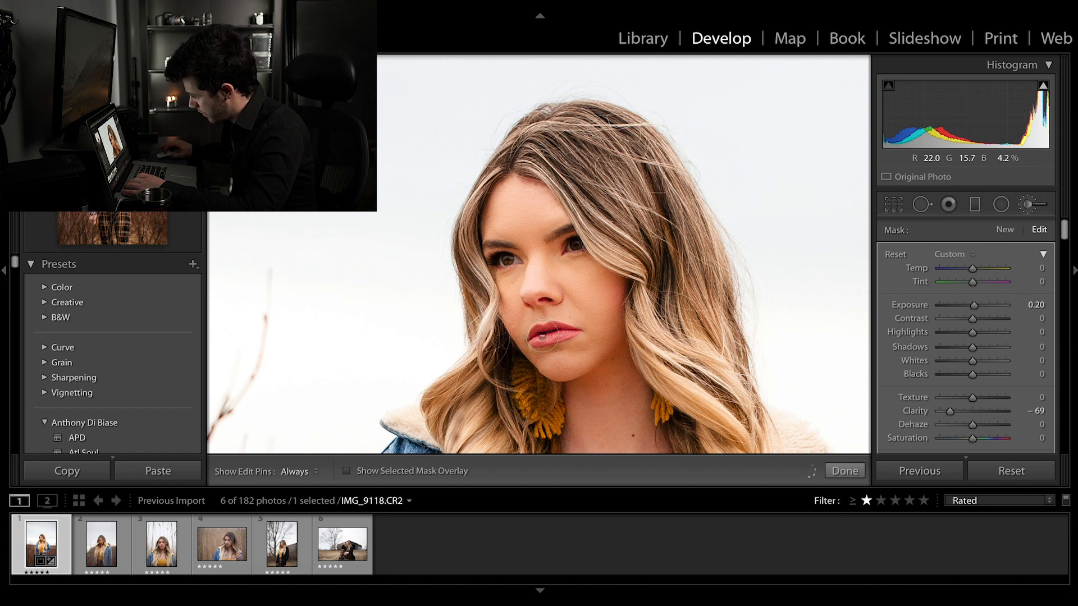
key("h")
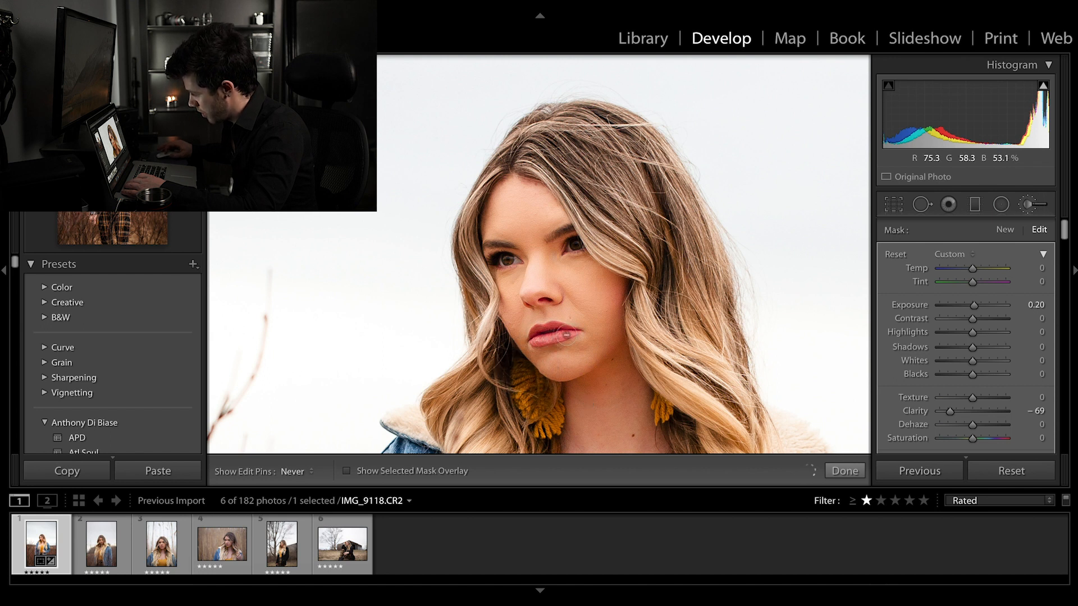
key("h")
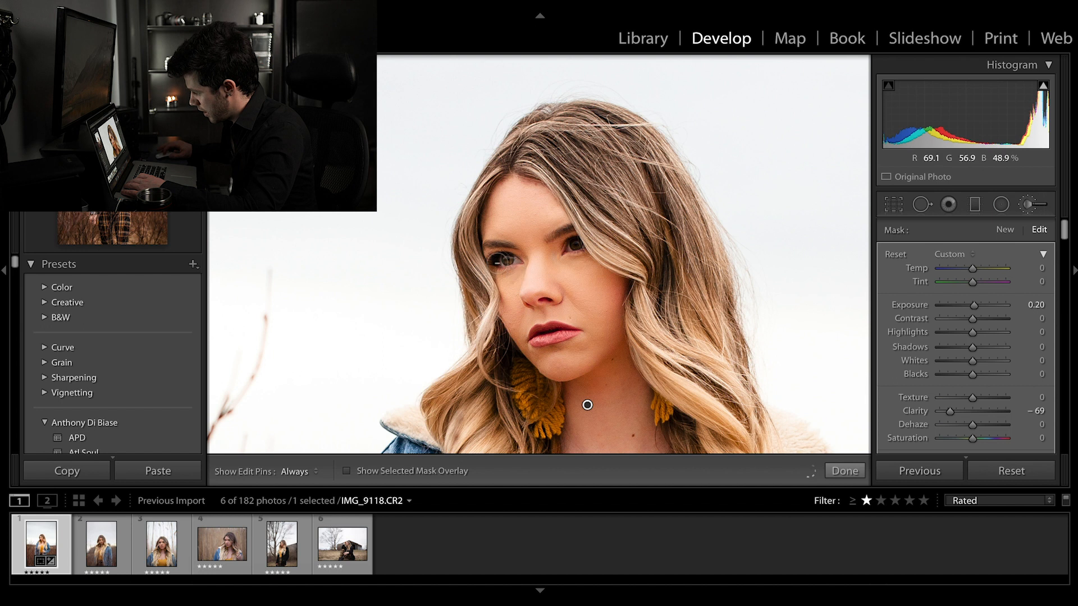
key("h")
key("h")
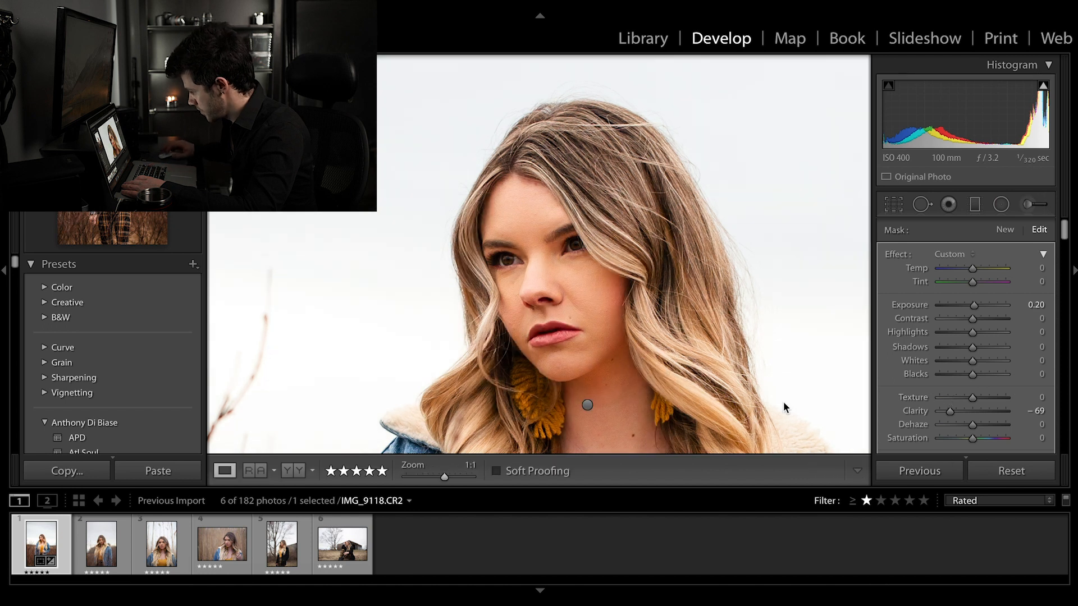
left_click(845, 470)
- Brighten both irises with a new Dodge adjustment brush at 0.50 exposure, and check the result at different zoom levels
left_click(1030, 206)
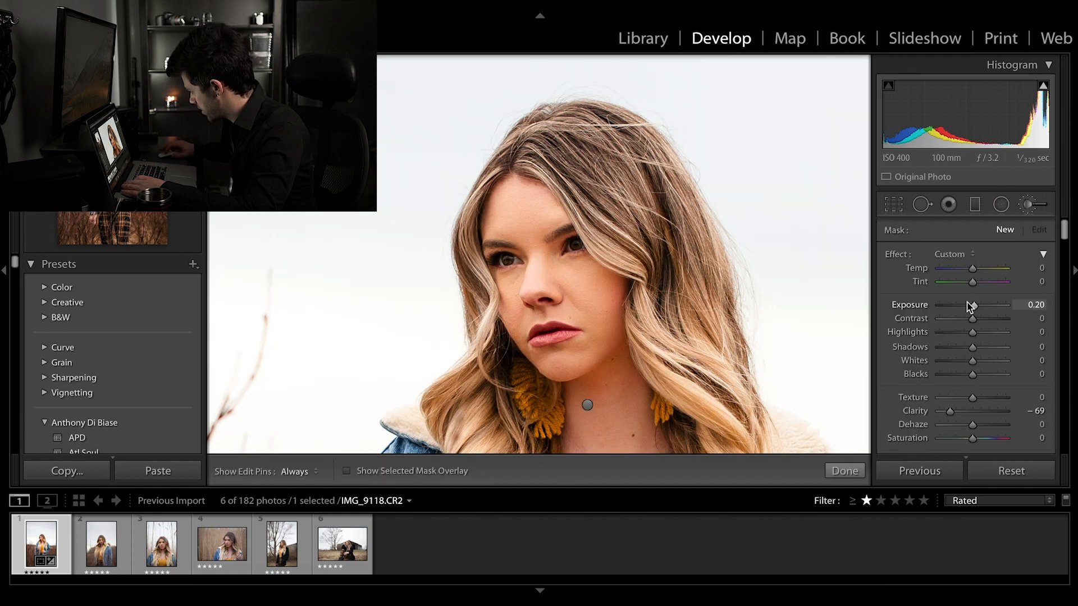
left_click(945, 271)
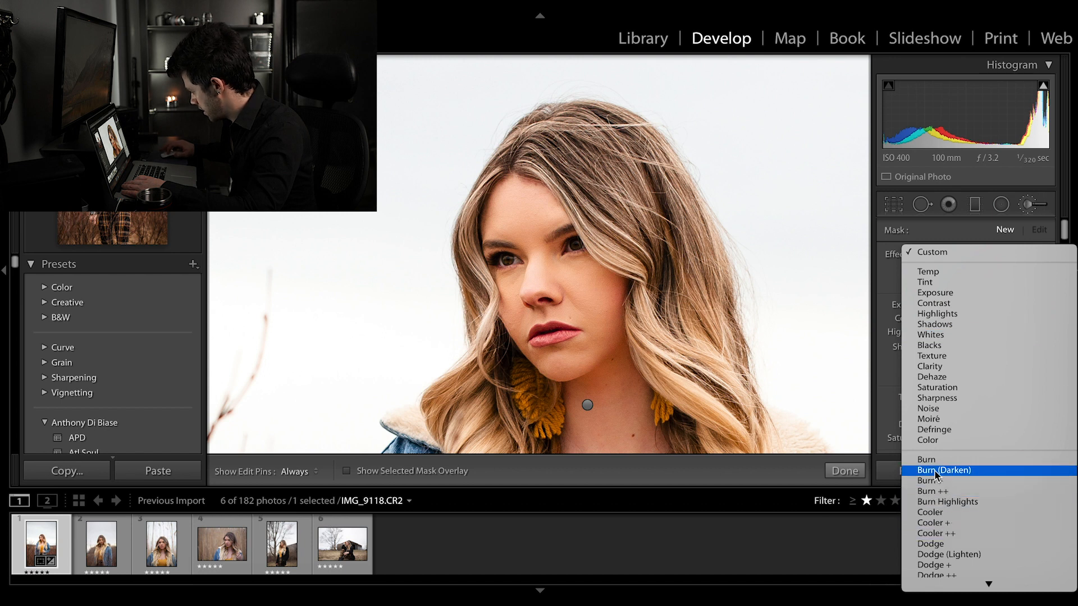
left_click(948, 555)
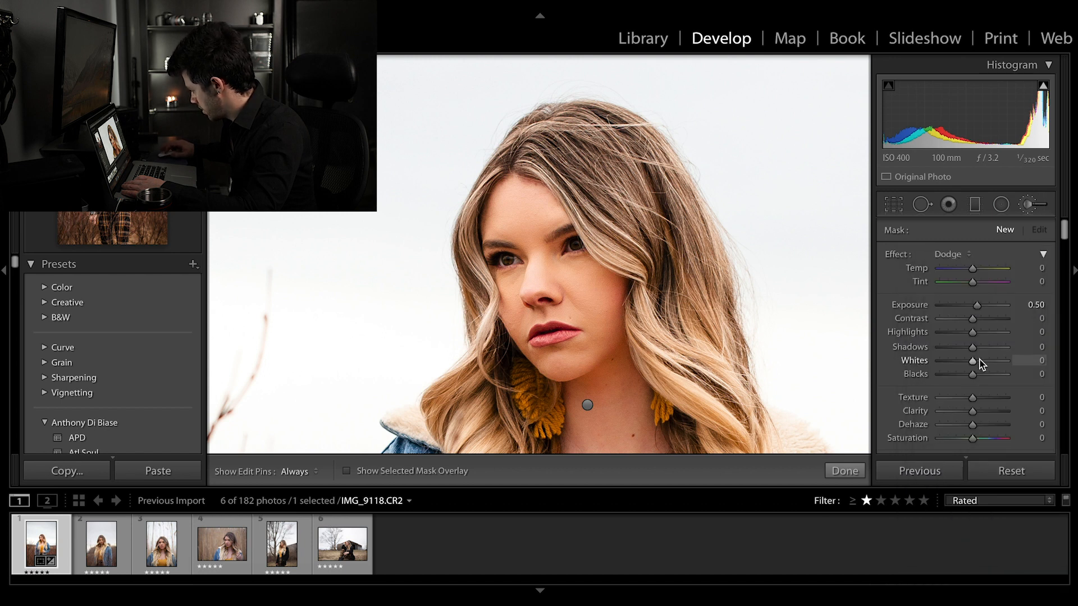
left_click_drag(575, 251, 573, 246)
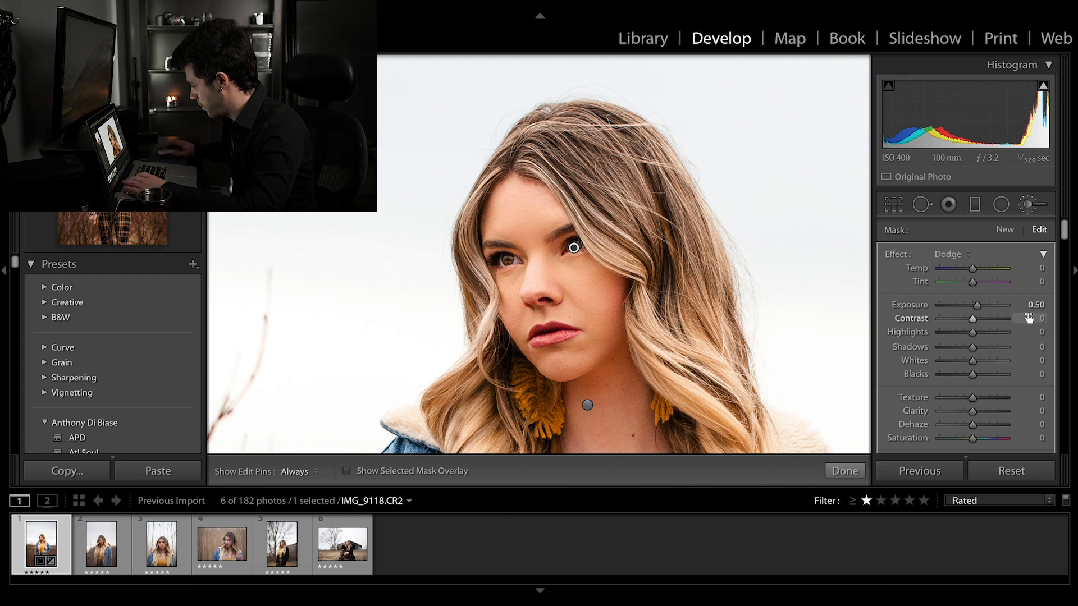
key("z")
key("z")
left_click(845, 472)
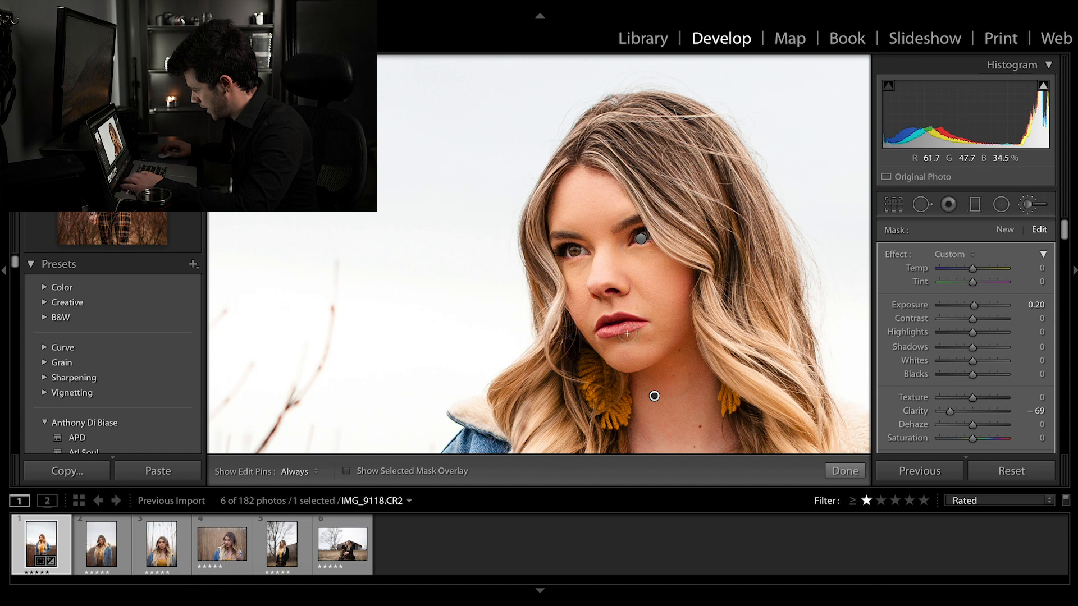
- Readjust the skin mask pinned on the neck to exposure 0.00 and clarity about -41, and close the brush
left_click_drag(662, 332, 528, 230)
key("z")
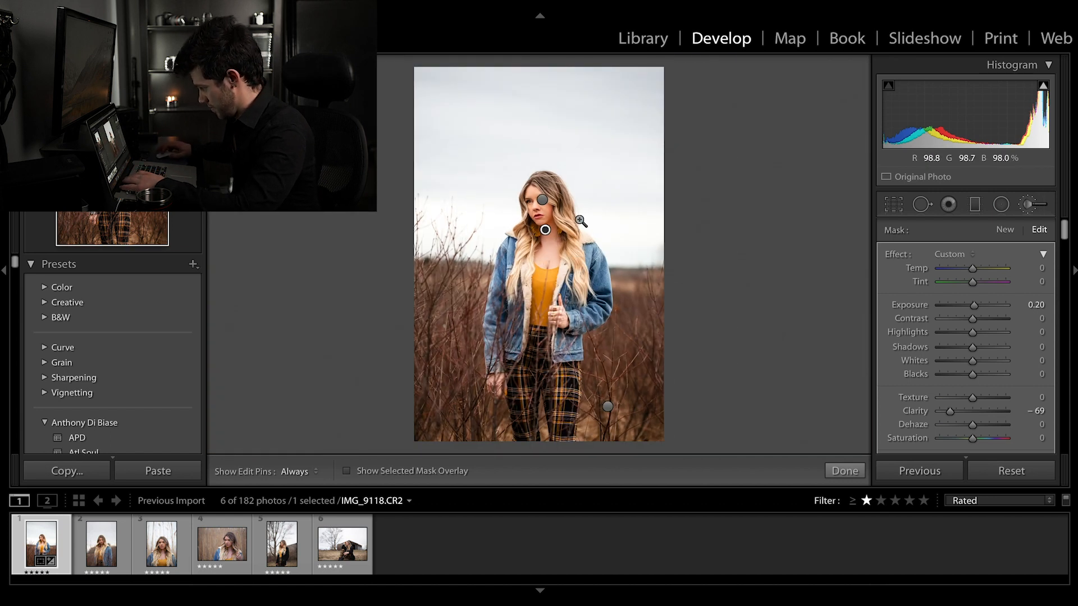
key("z")
key("z")
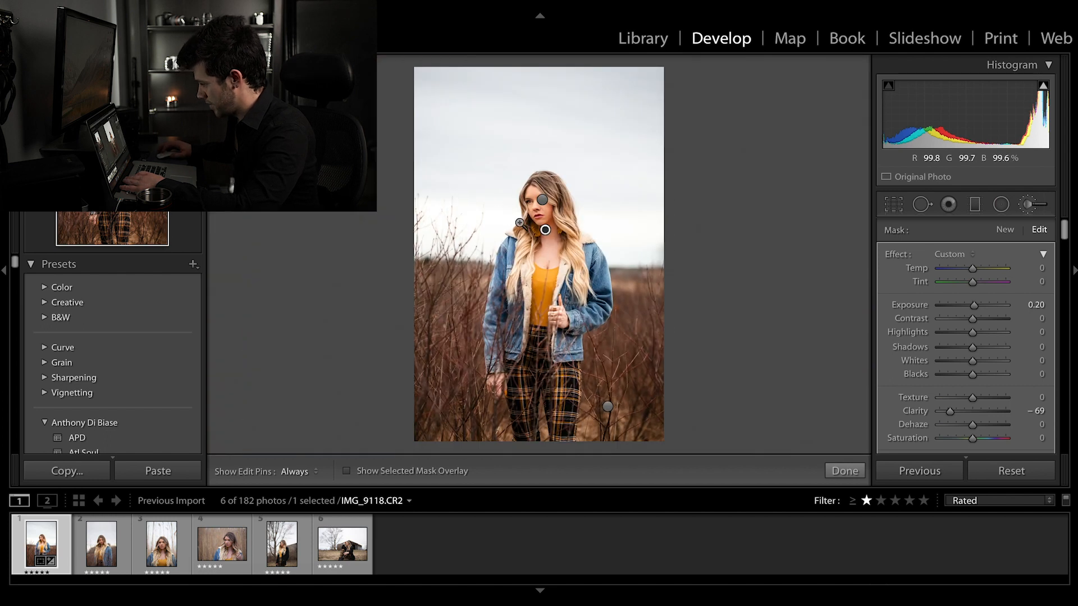
key("z")
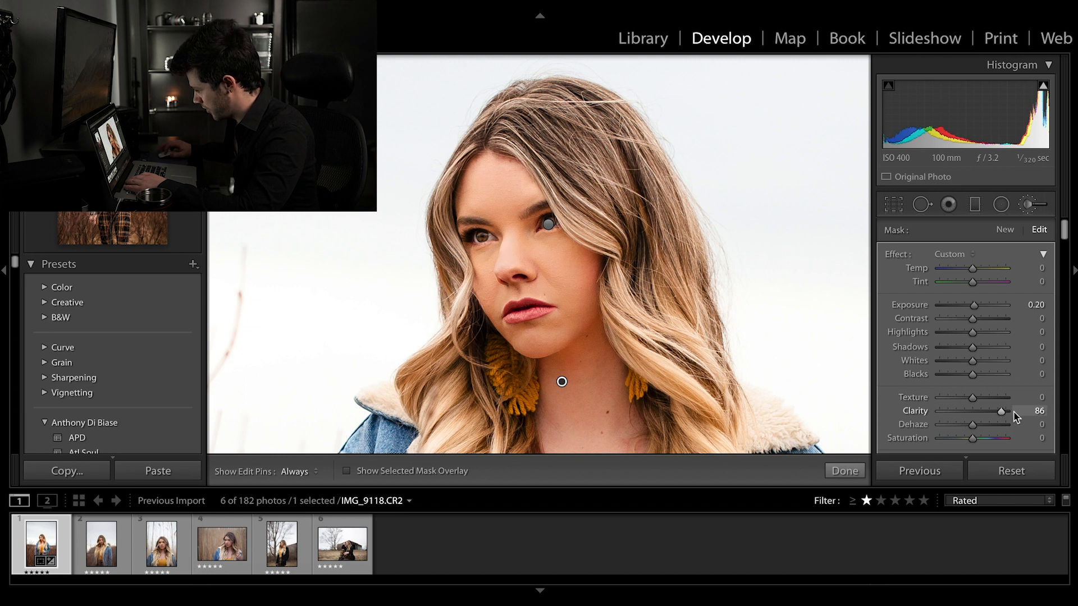
left_click_drag(1039, 410, 964, 412)
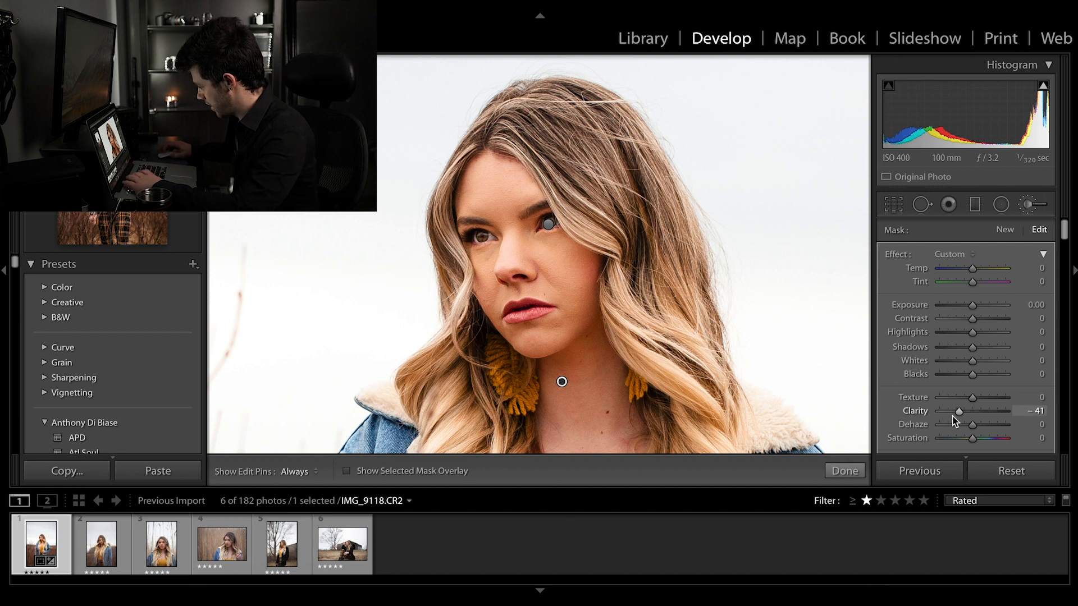
left_click(845, 471)
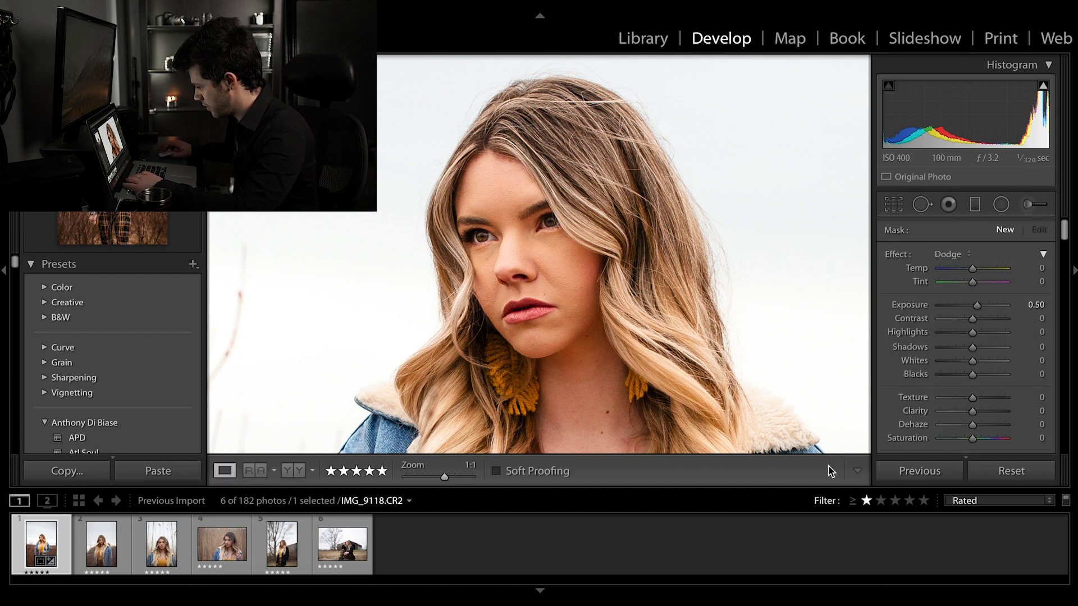
- Compare the whole photo with its unedited version, and fine-tune Highlights to +10 and Shadows to +34
left_click(597, 317)
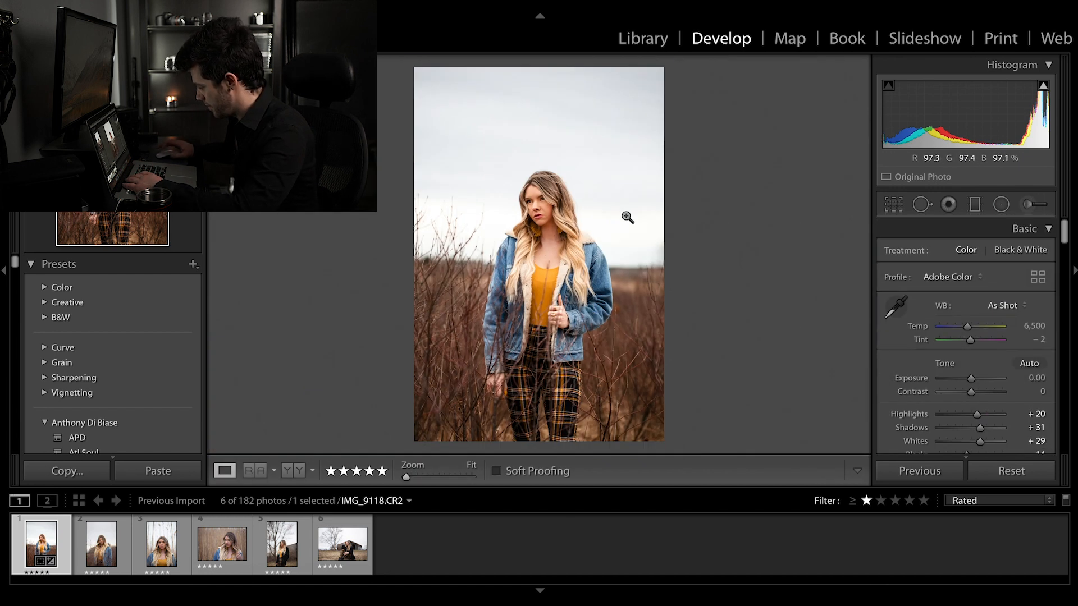
key("backslash")
key("backslash")
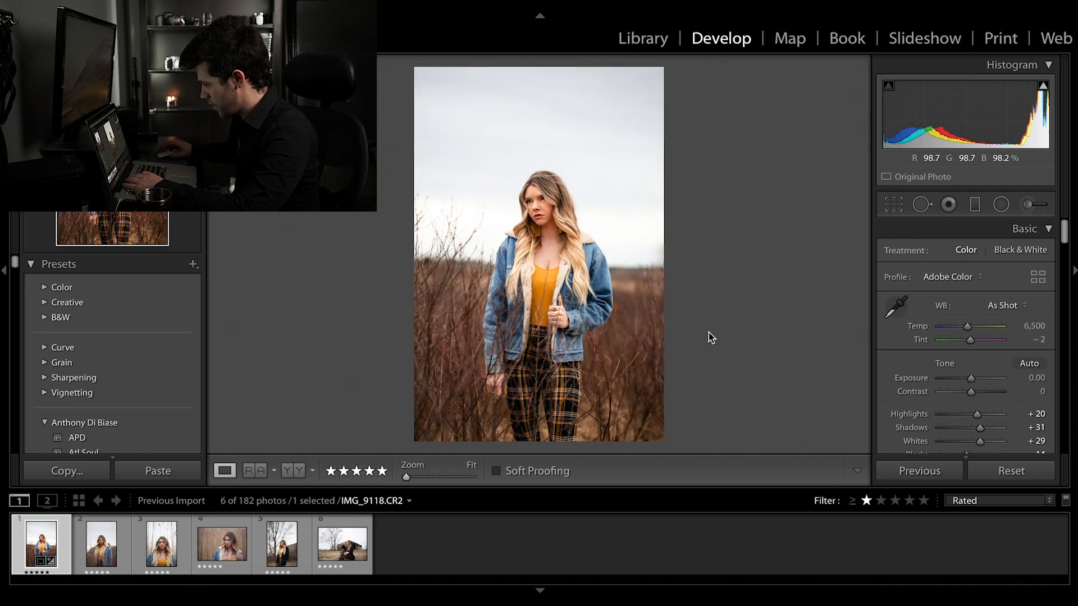
scroll(992, 360, "down", 10)
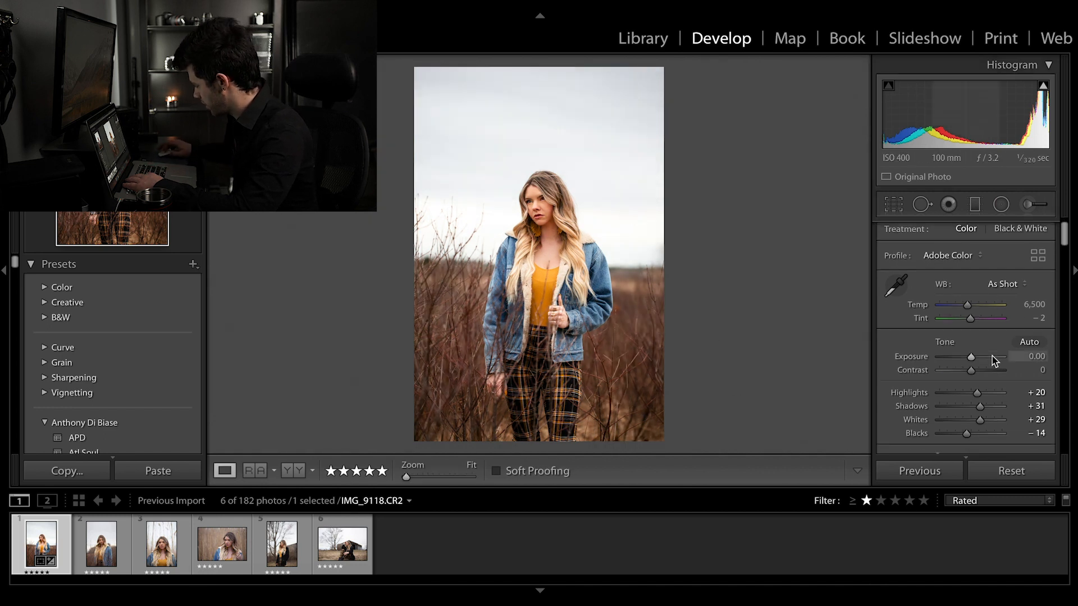
scroll(992, 356, "down", 8)
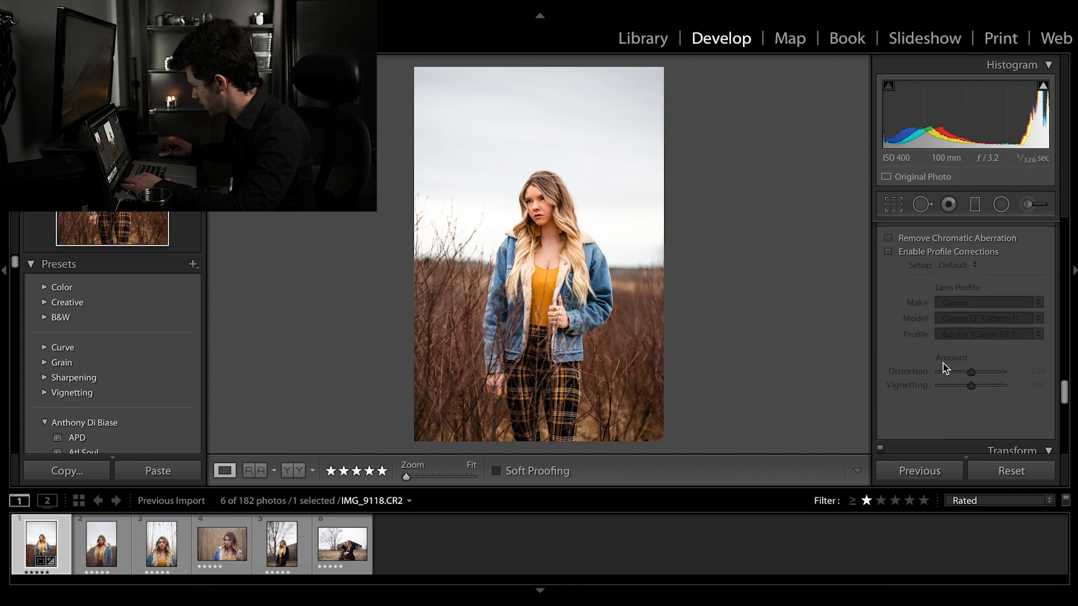
scroll(944, 354, "up", 15)
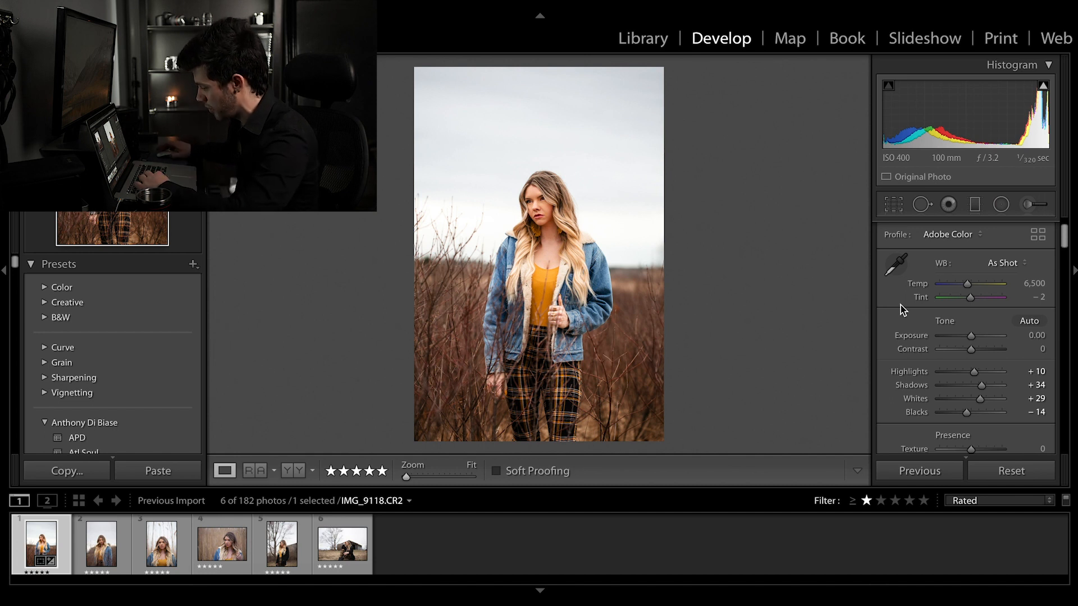
- Browse forward from the finished portrait through the remaining rated photos
key("Right")
key("Right")
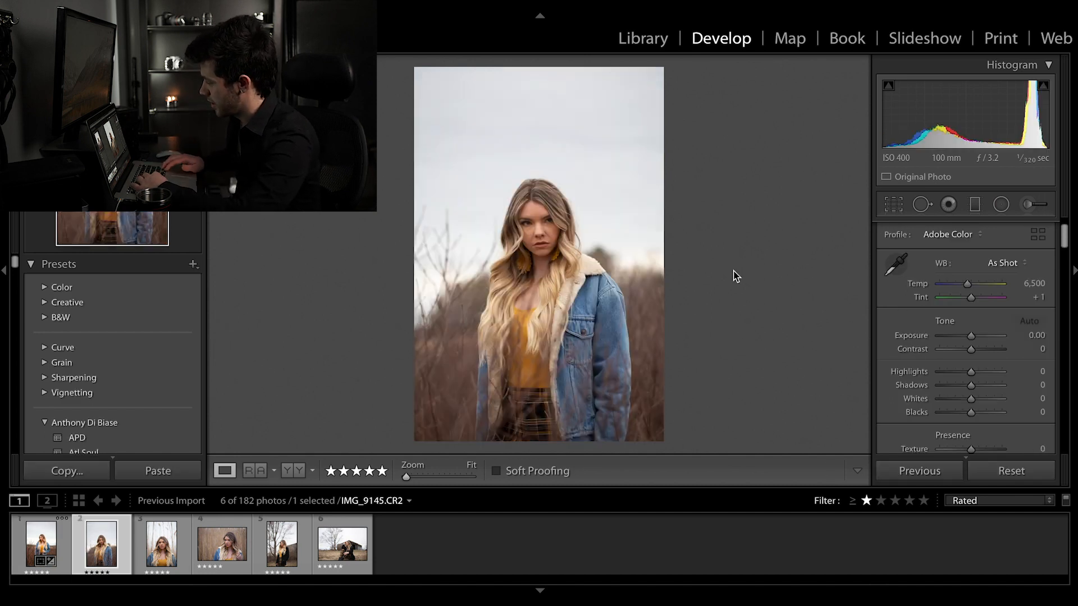
key("Right")
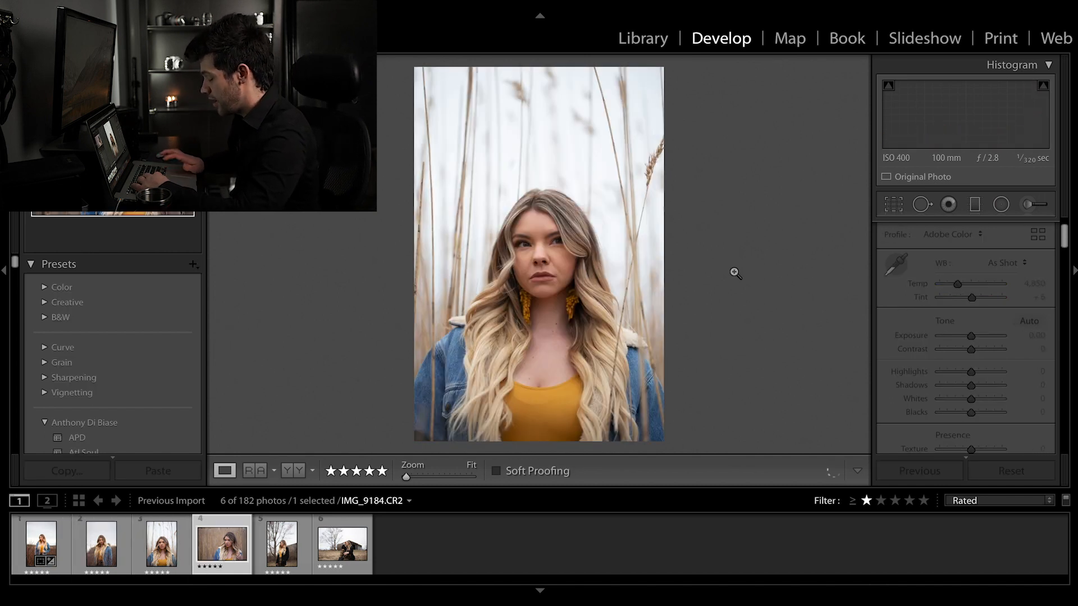
key("Right")
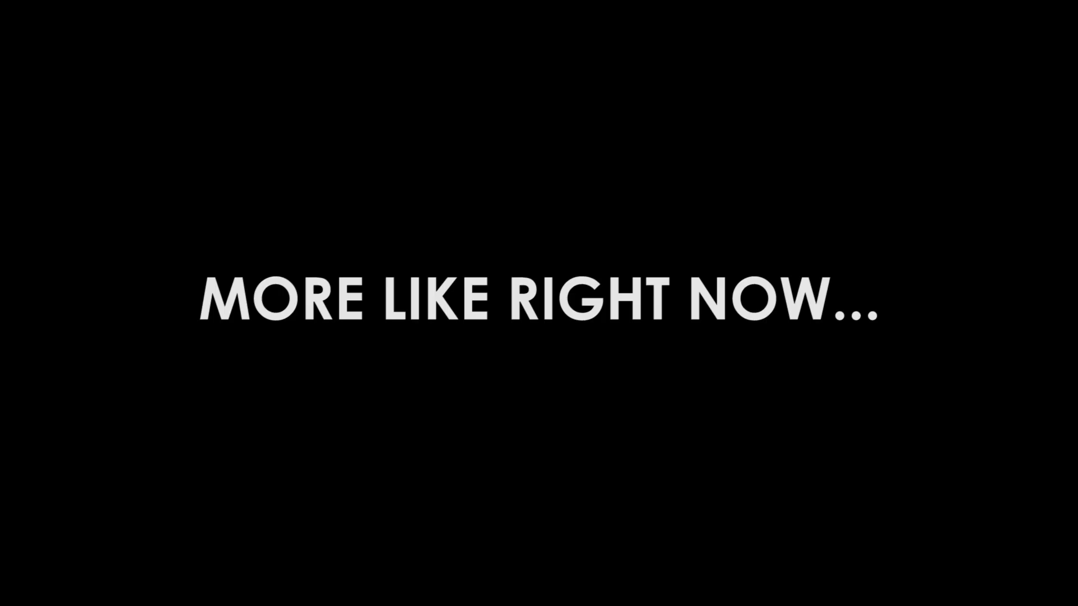